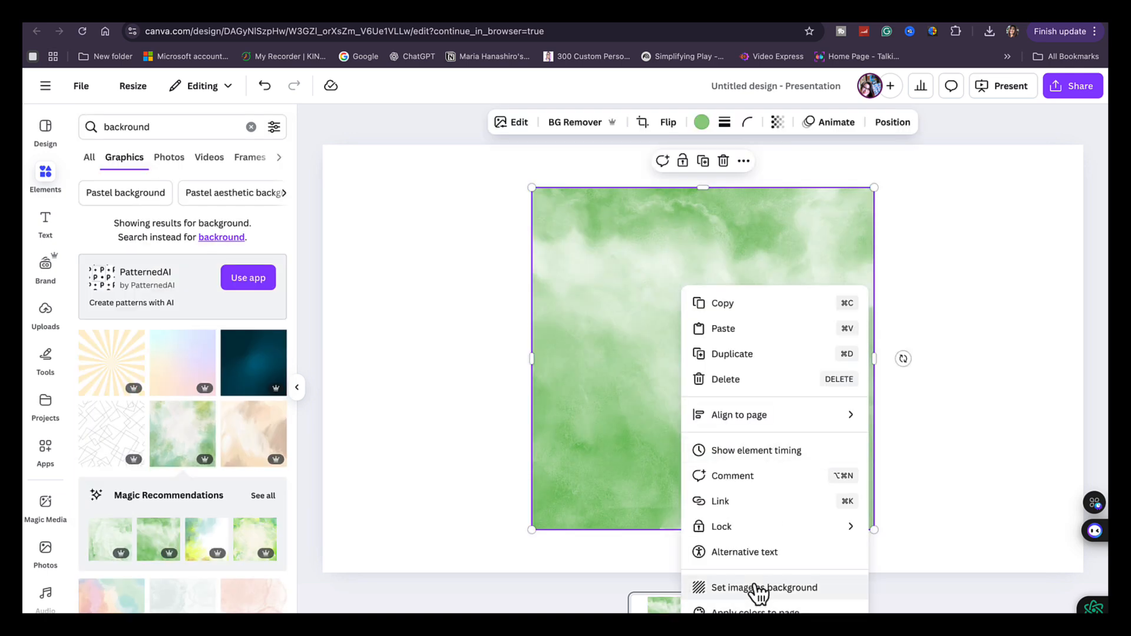
Set the green watercolor image as the page background
click(754, 586)
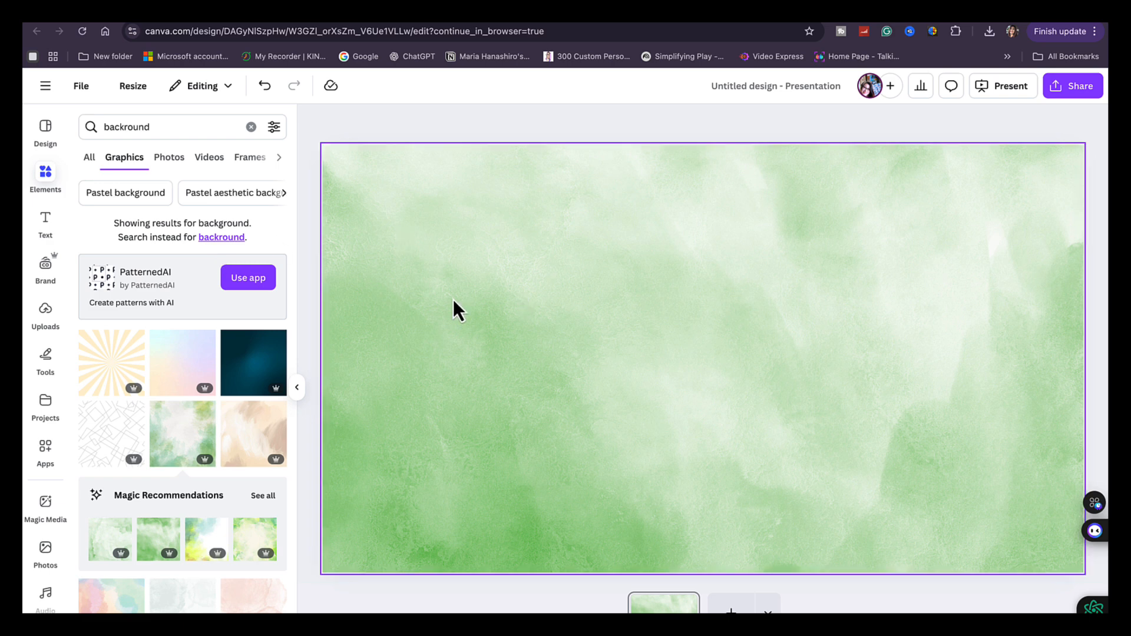
Replace the element search with "frames" and show all results in the Frames category
click(52, 182)
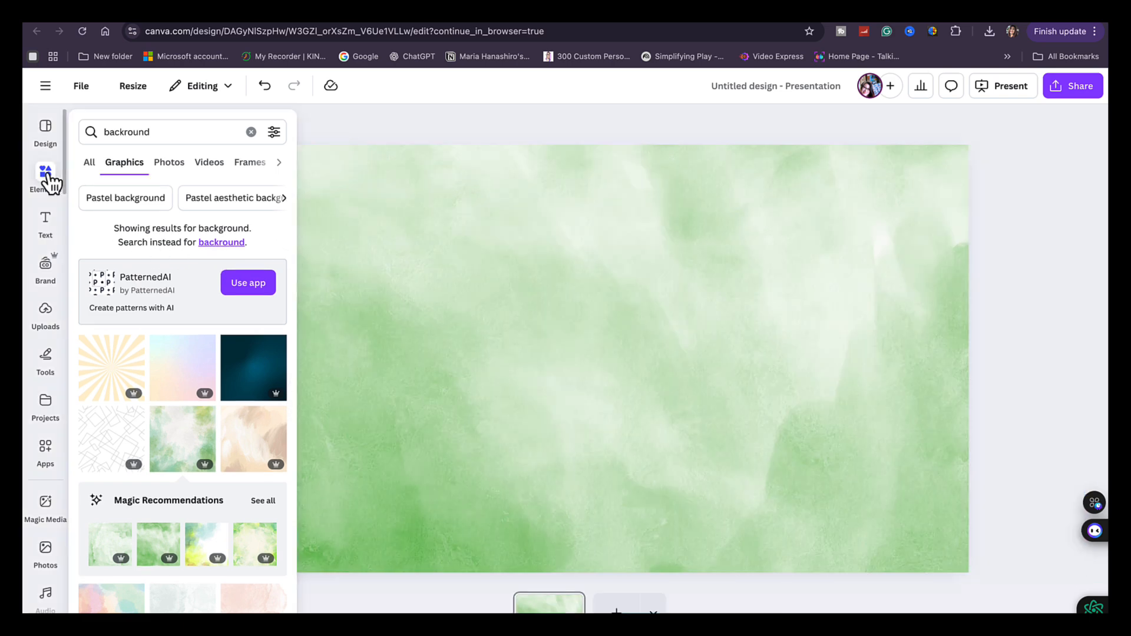
click(252, 133)
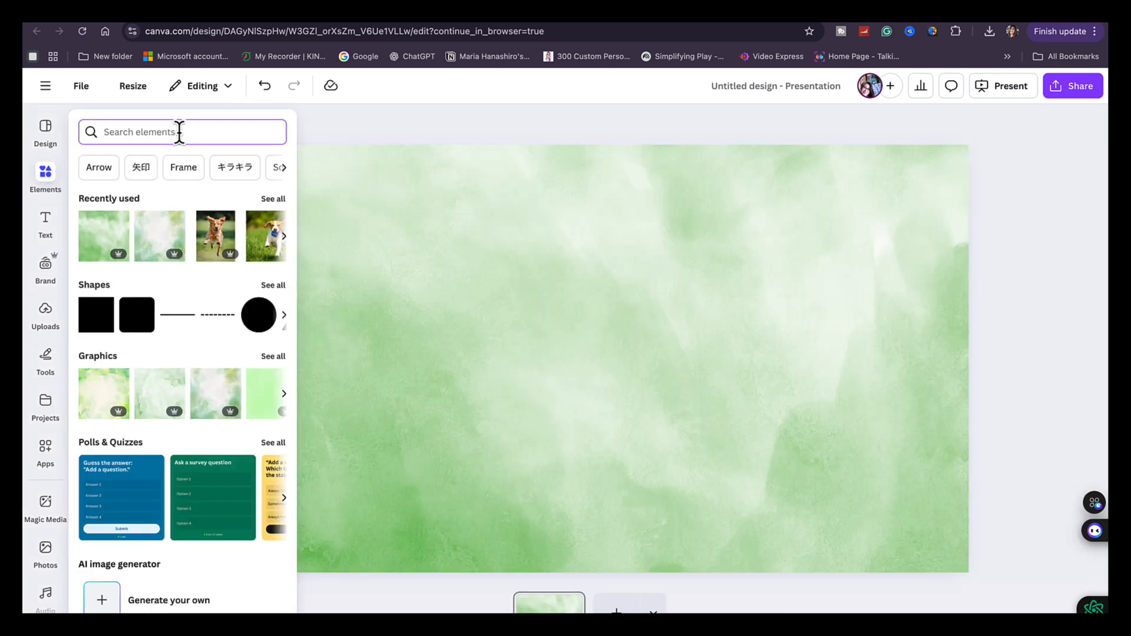
text(frames)
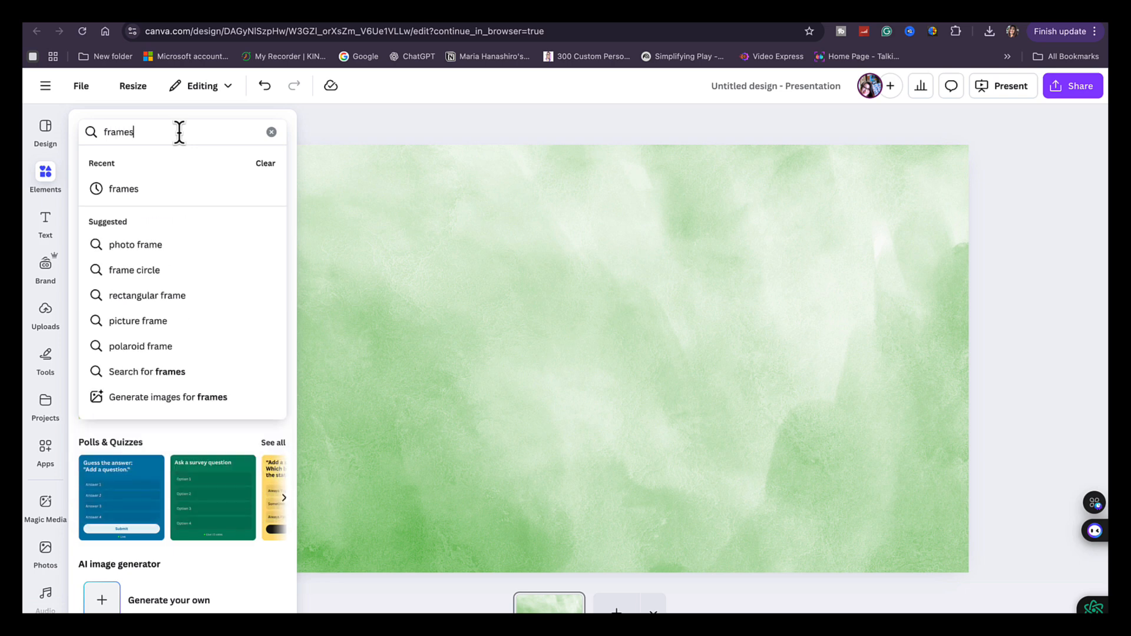
key(Return)
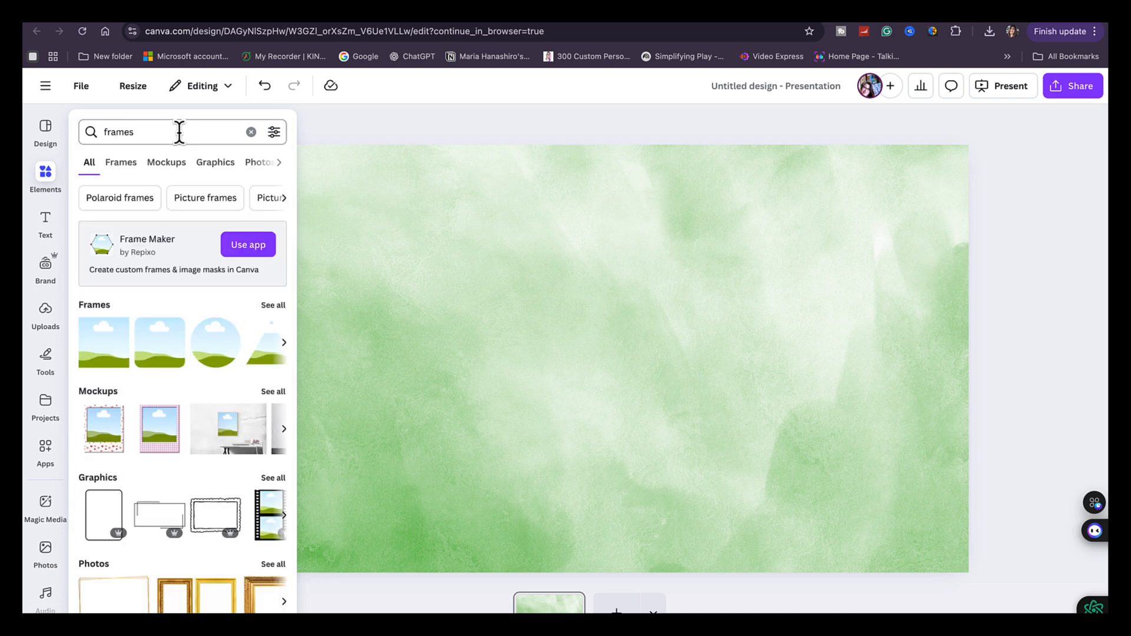
click(273, 307)
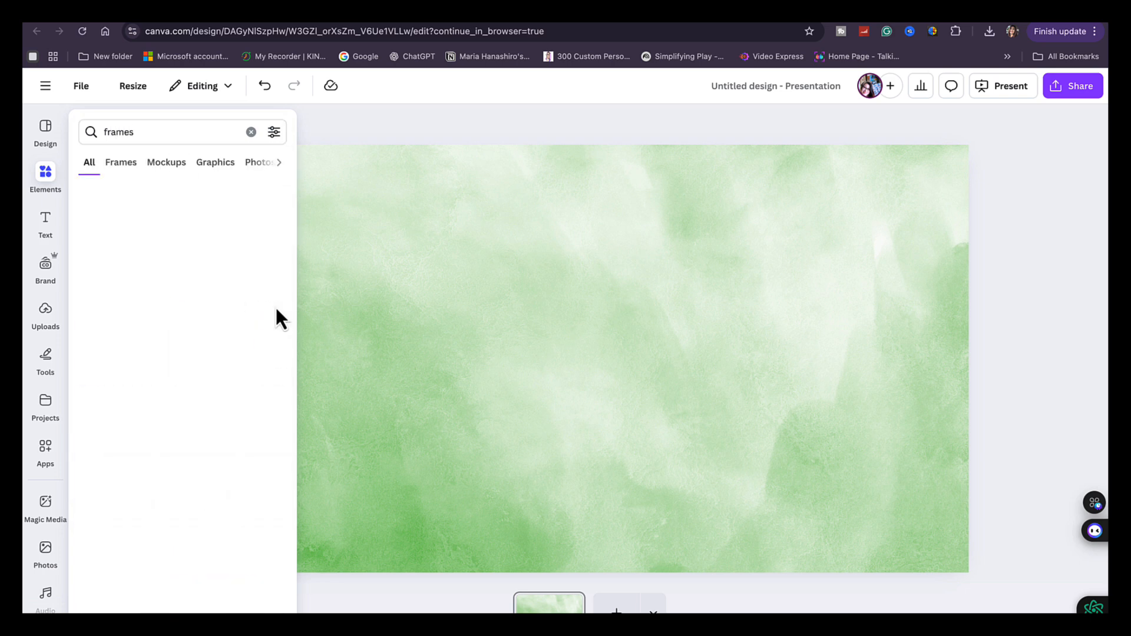
Add the smartphone frame to the page and enlarge it to fill most of the page height
scroll(183, 444, down, 5)
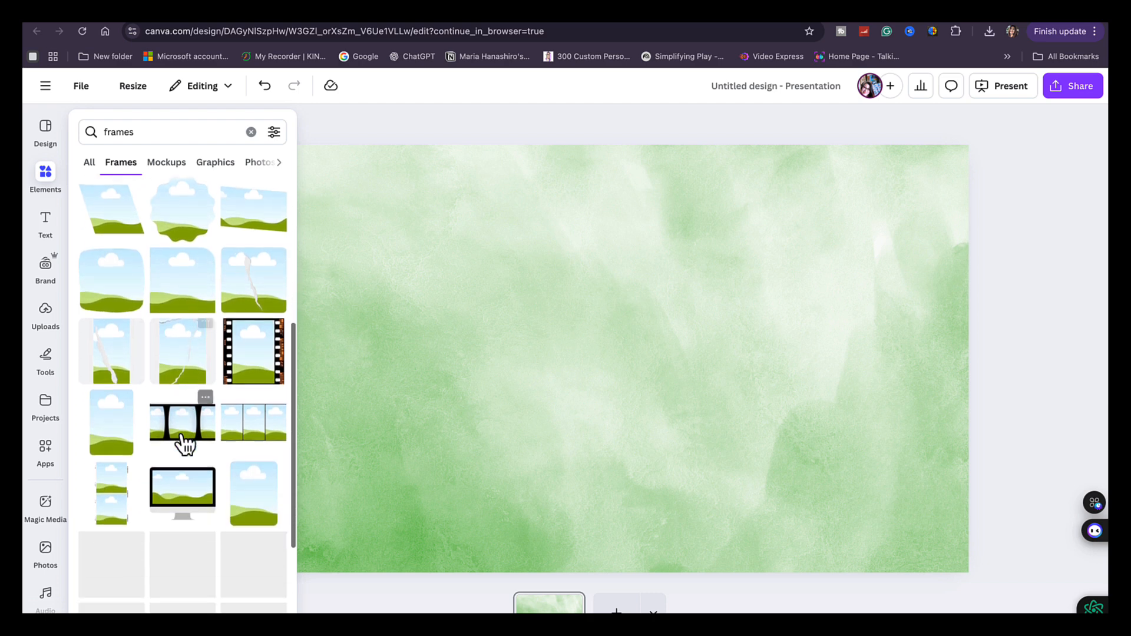
scroll(183, 439, down, 3)
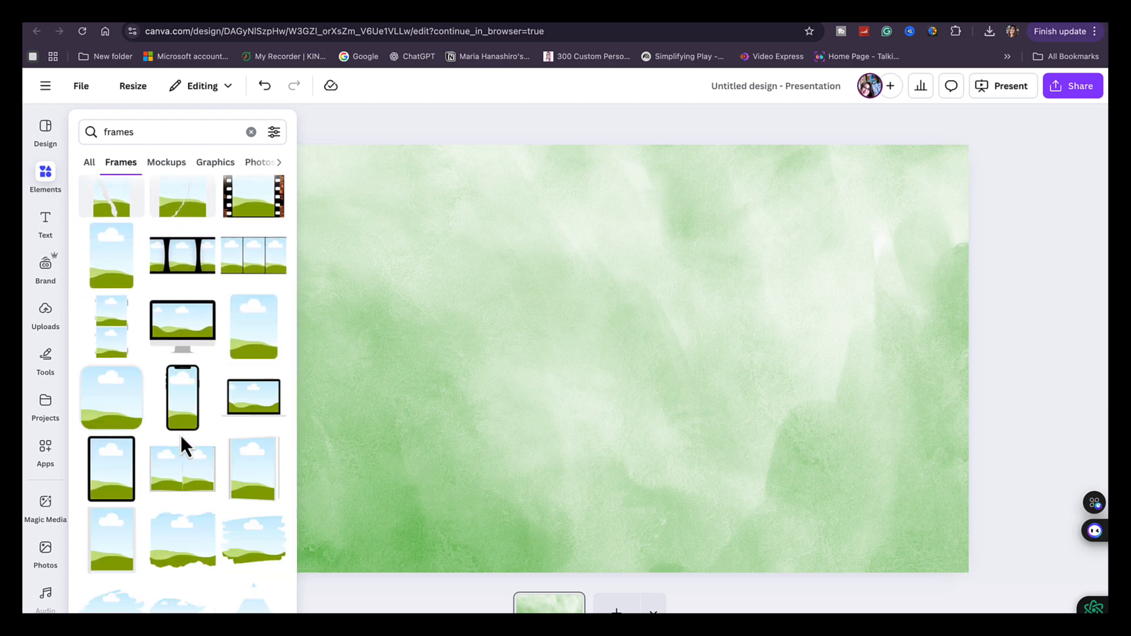
click(182, 389)
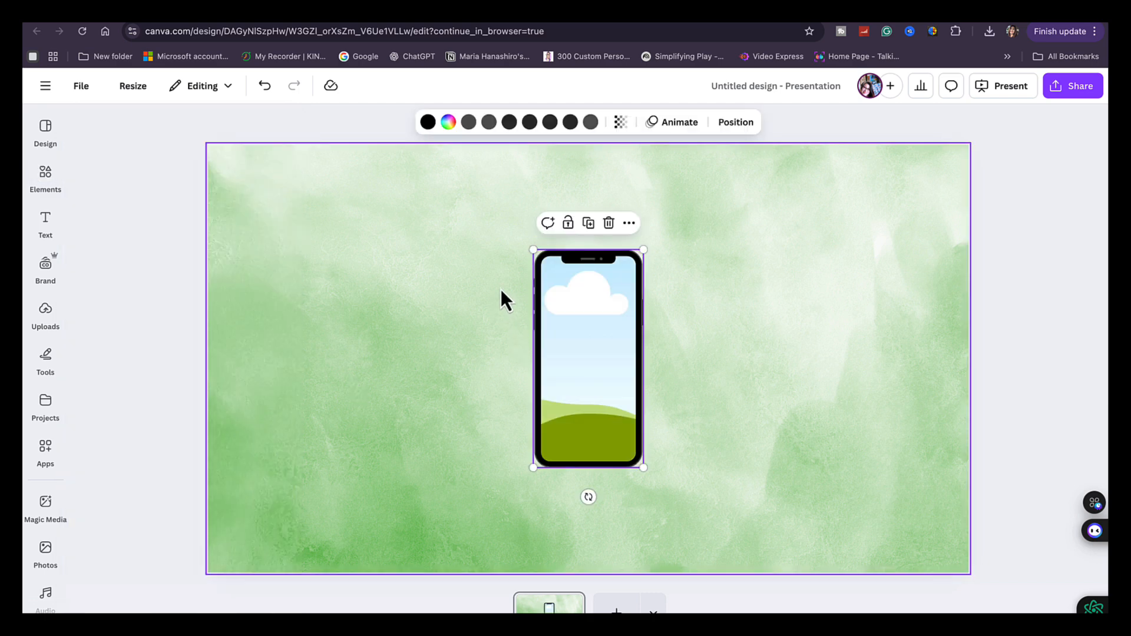
drag(530, 250, 515, 216)
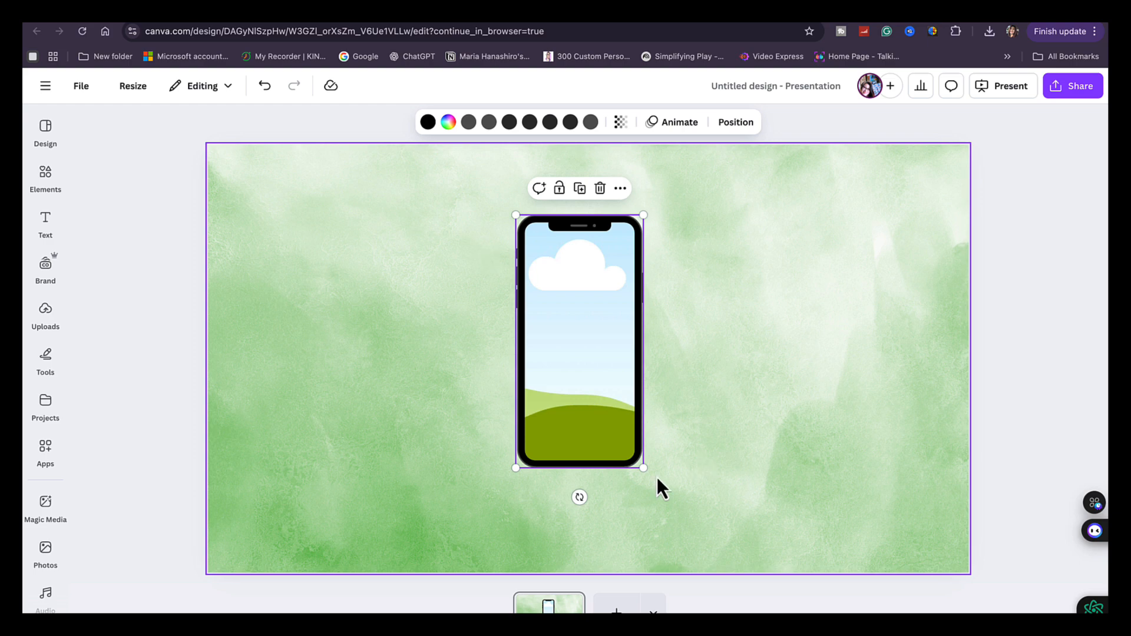
drag(643, 468, 683, 537)
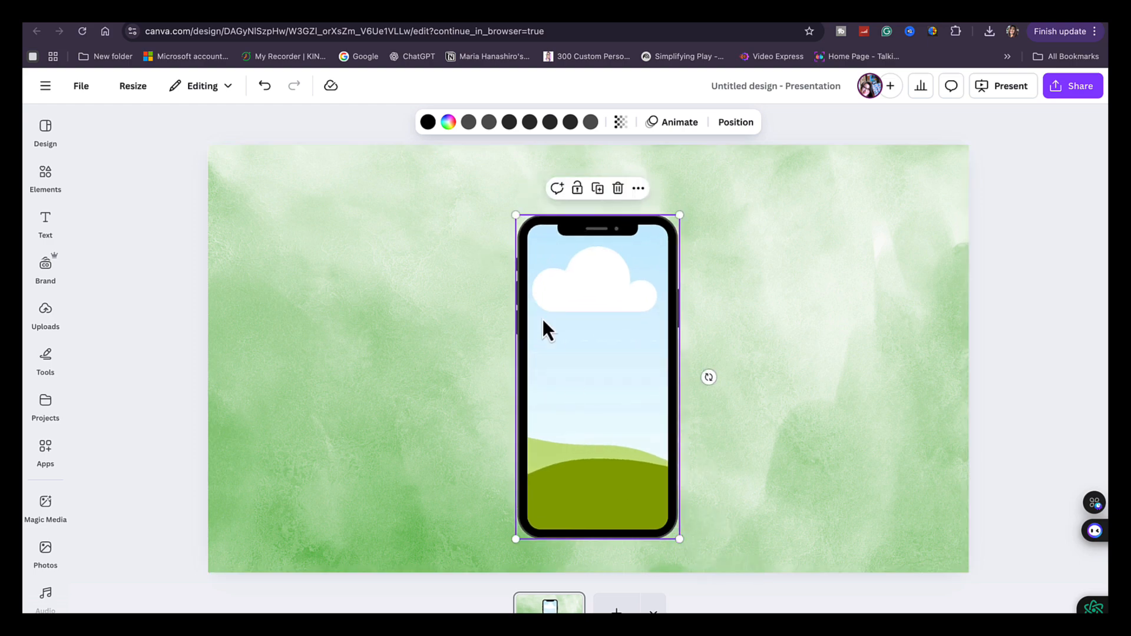
Search the elements for "running dogs" and limit the results to photos
click(46, 177)
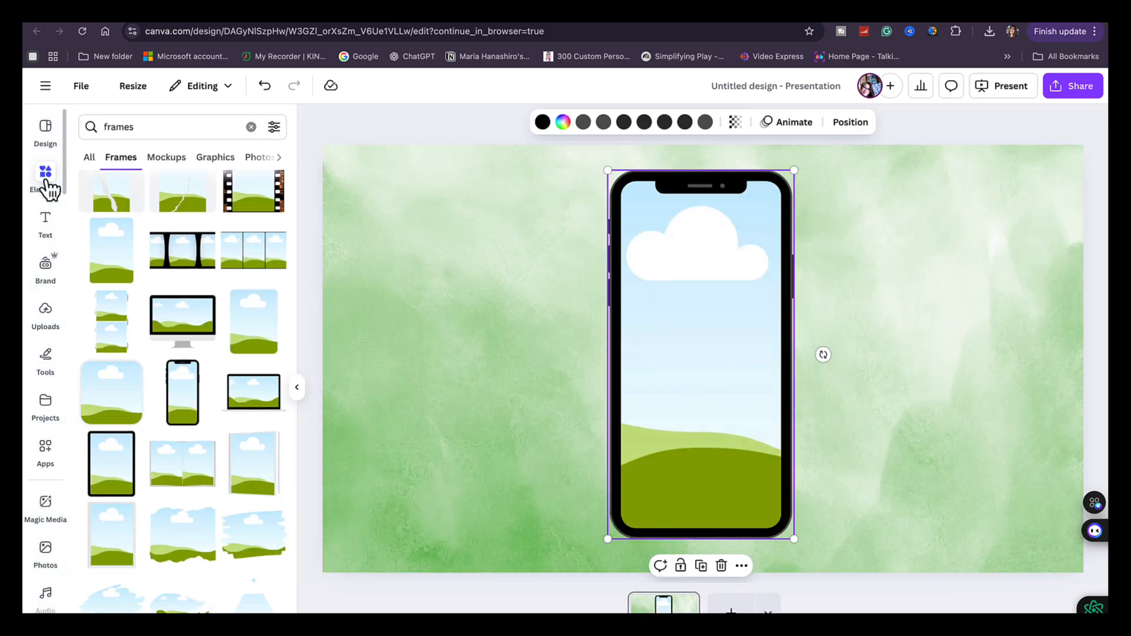
click(251, 126)
text(g)
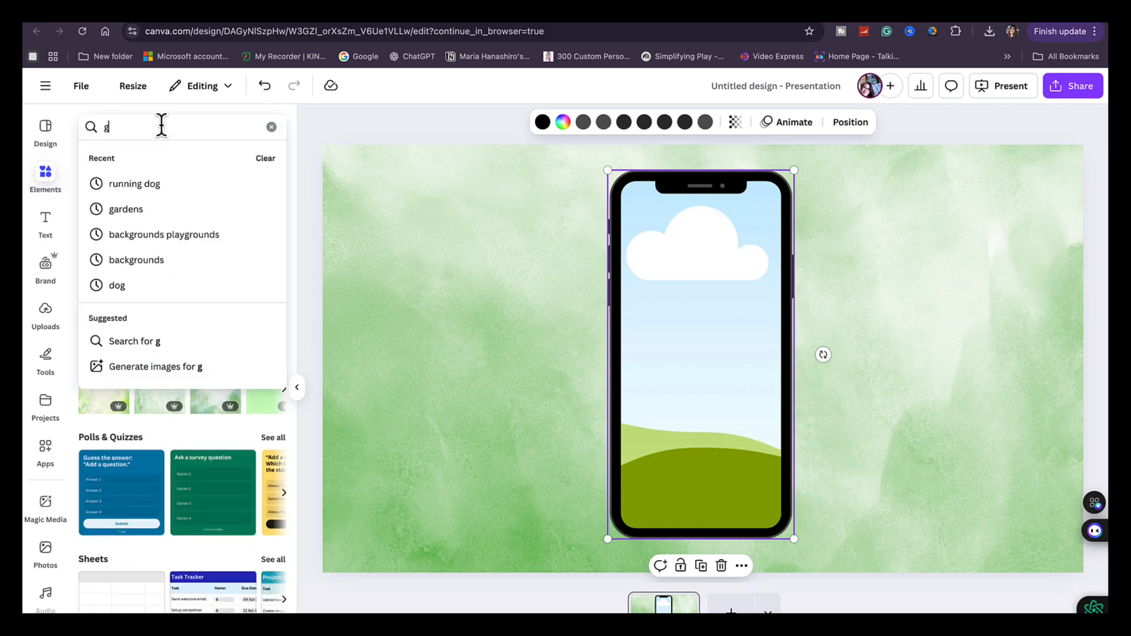
key(BackSpace)
text(running)
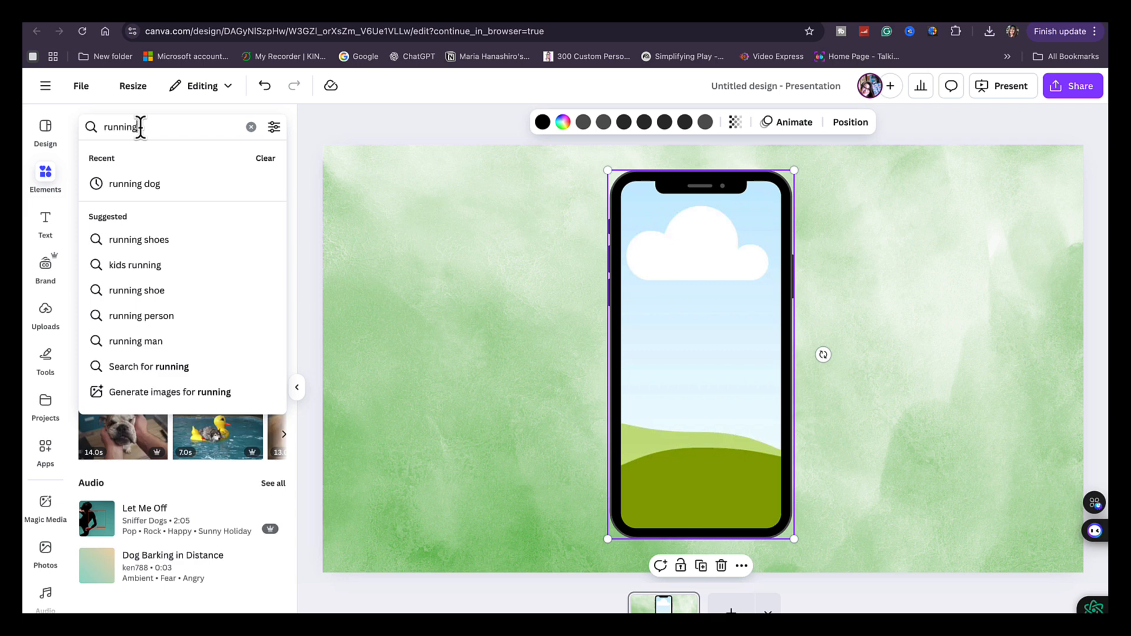
text( dogs)
key(Return)
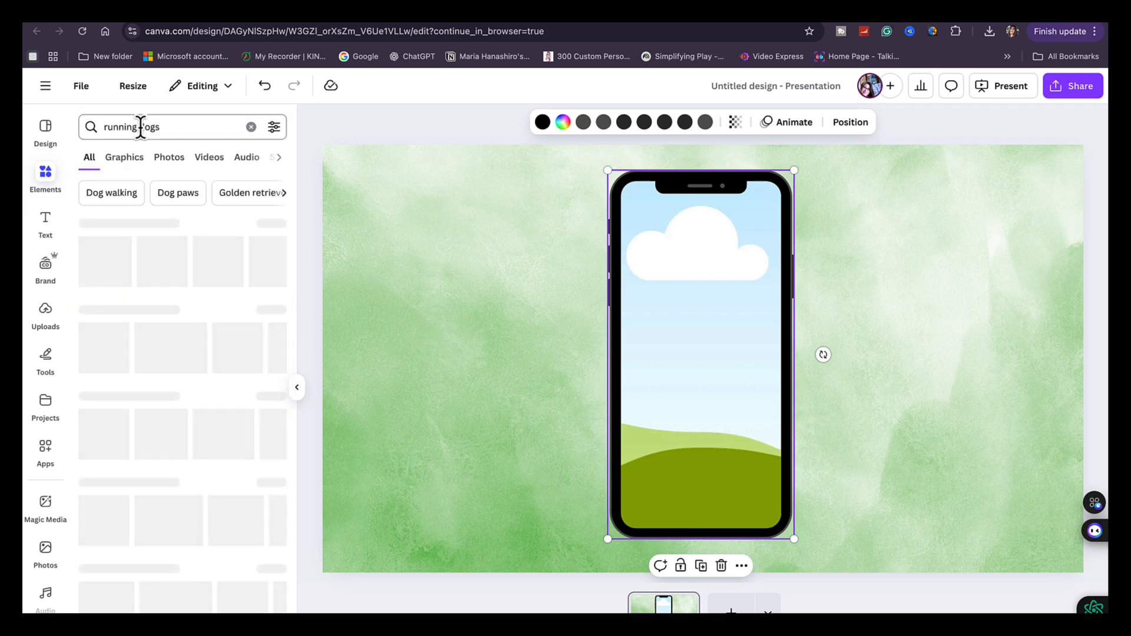
click(170, 162)
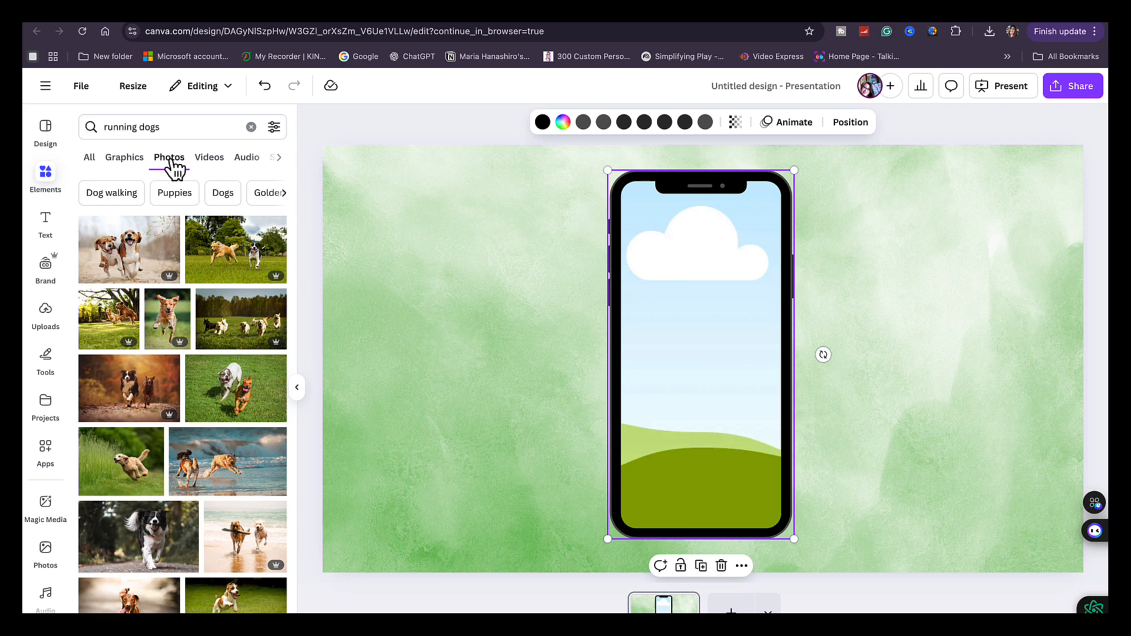
Add the photo of the beagle carrying a blue ball and place it inside the phone frame
scroll(152, 462, down, 2)
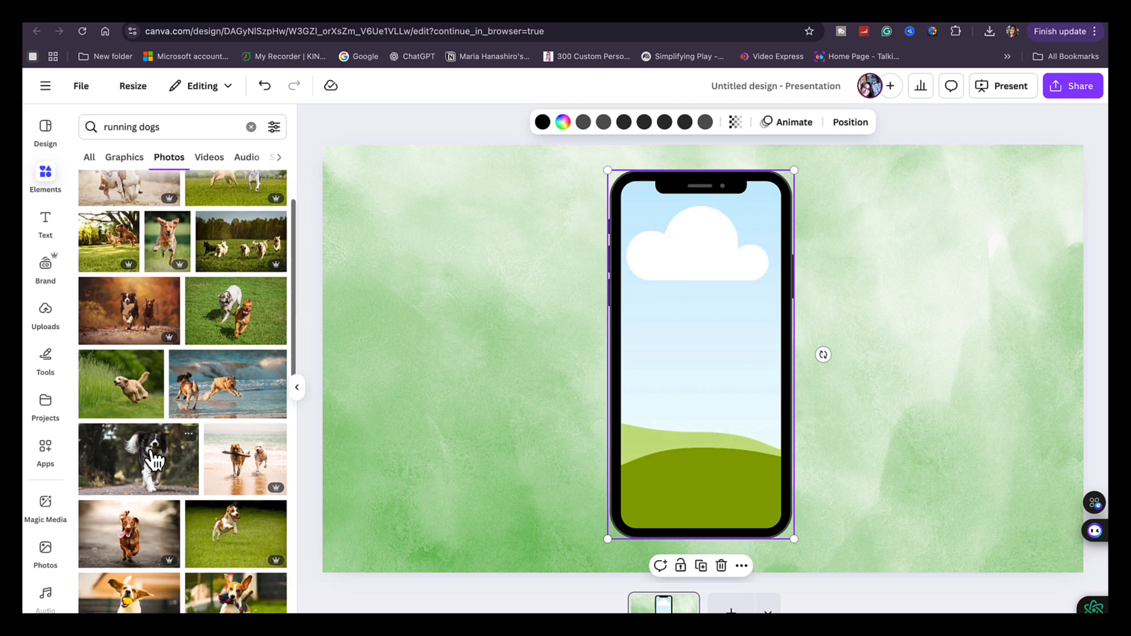
scroll(152, 455, down, 1)
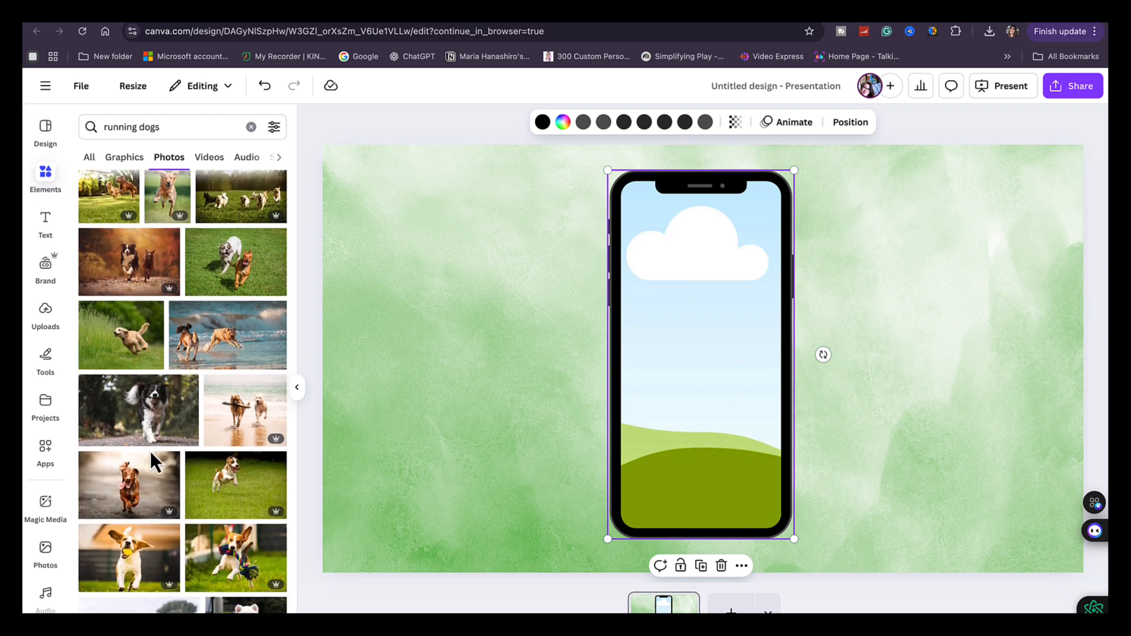
scroll(152, 455, down, 3)
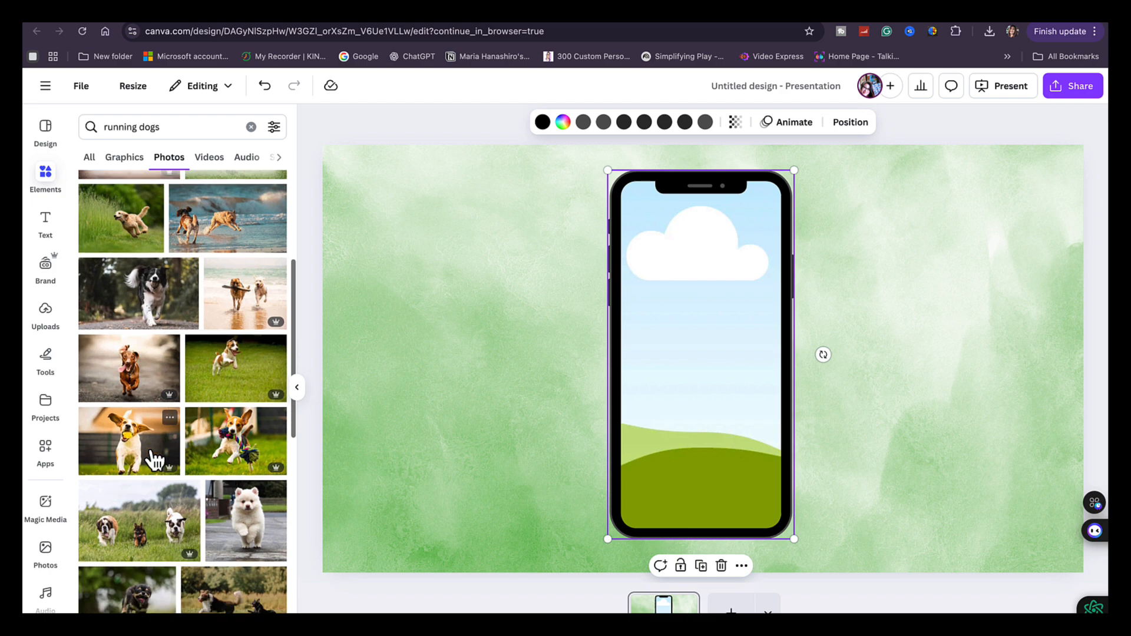
click(154, 460)
drag(497, 255, 605, 310)
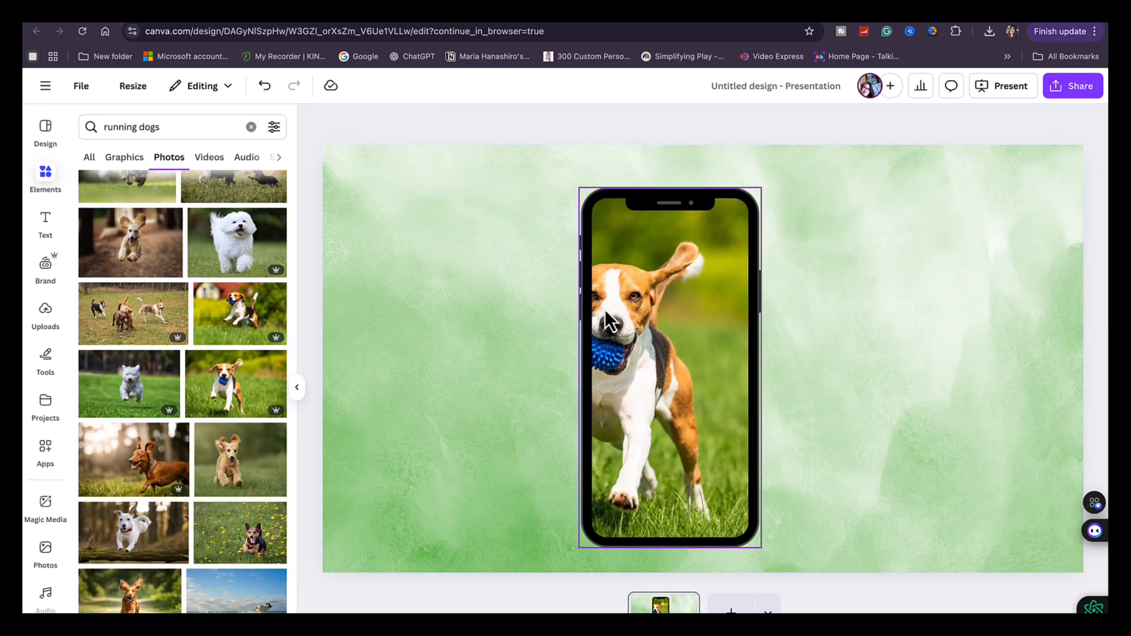
click(436, 264)
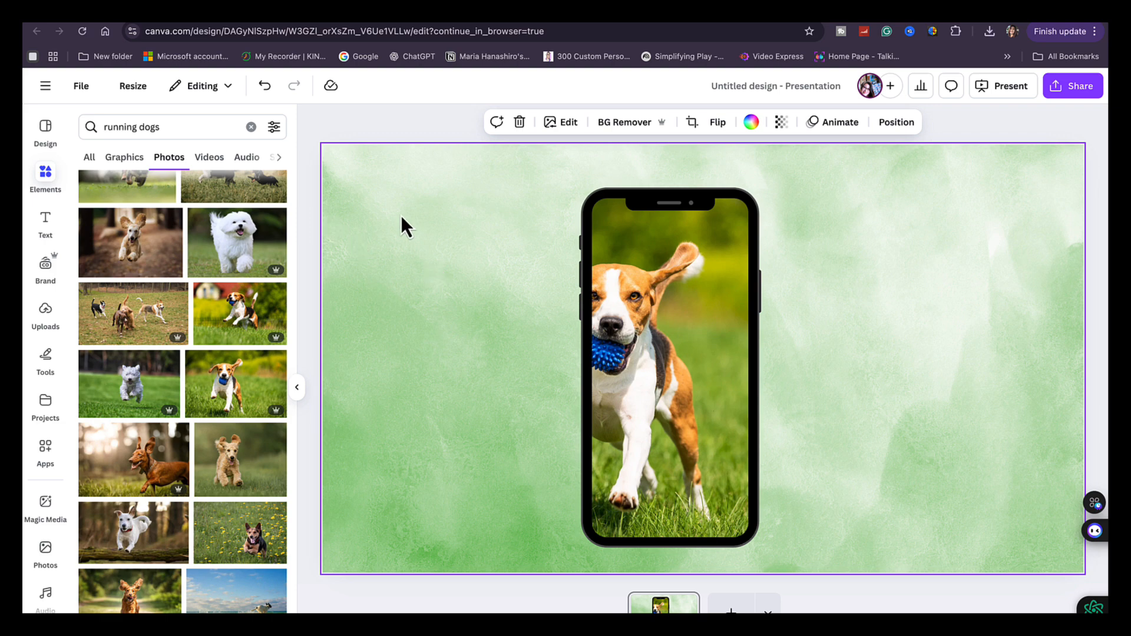
Overlay a second, background-removed copy of the beagle photo on the matching dog in the phone frame
click(226, 393)
drag(560, 260, 759, 262)
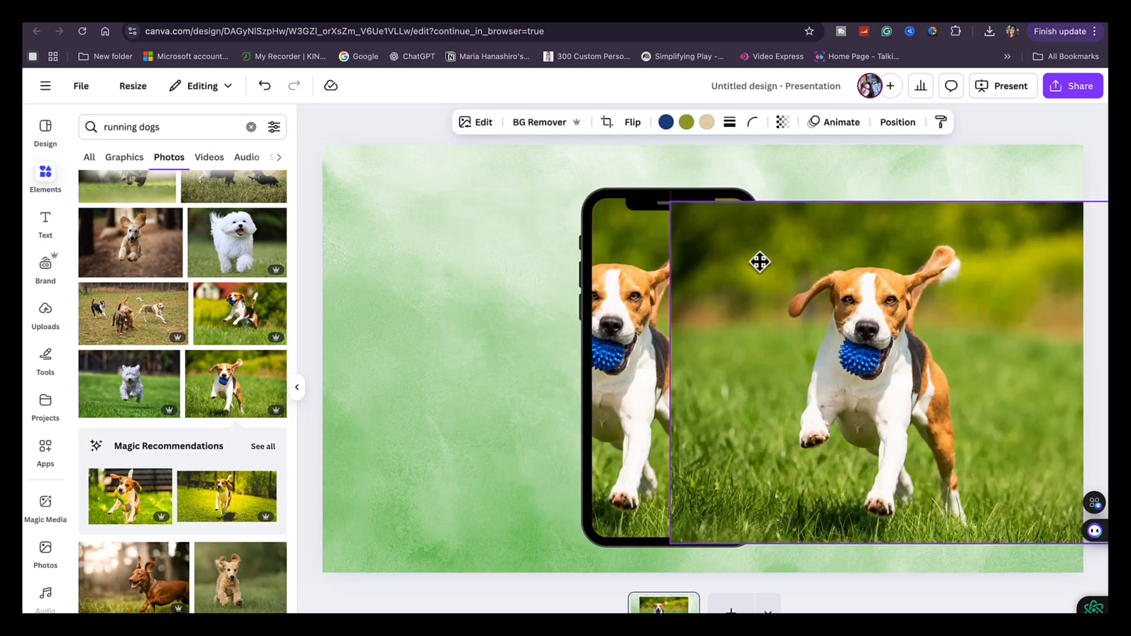
click(542, 122)
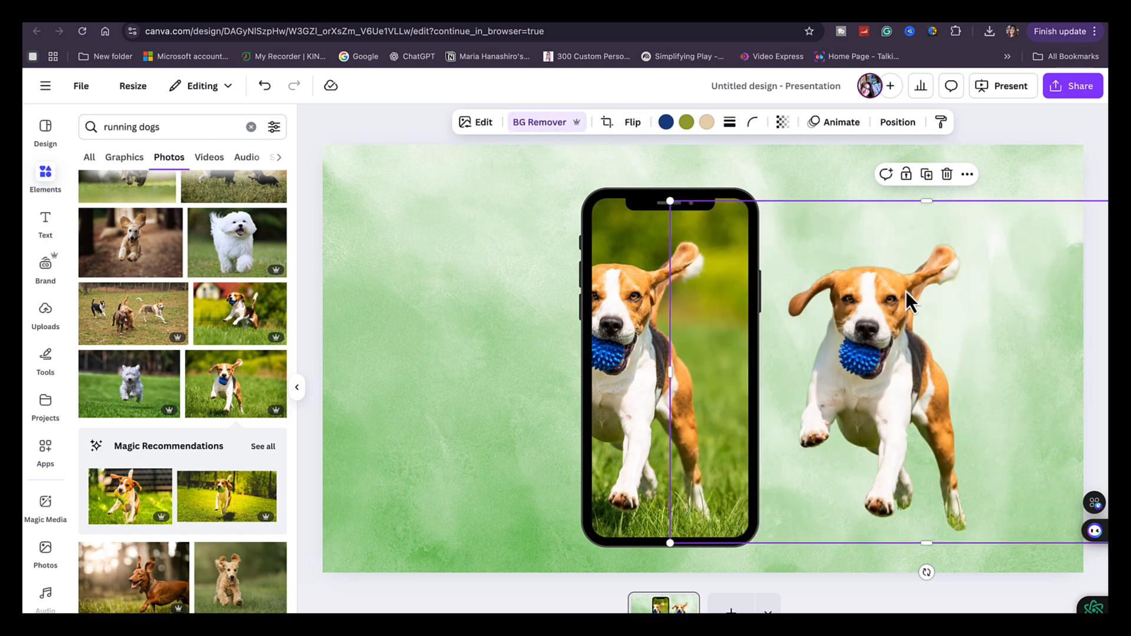
drag(893, 327, 582, 369)
click(975, 255)
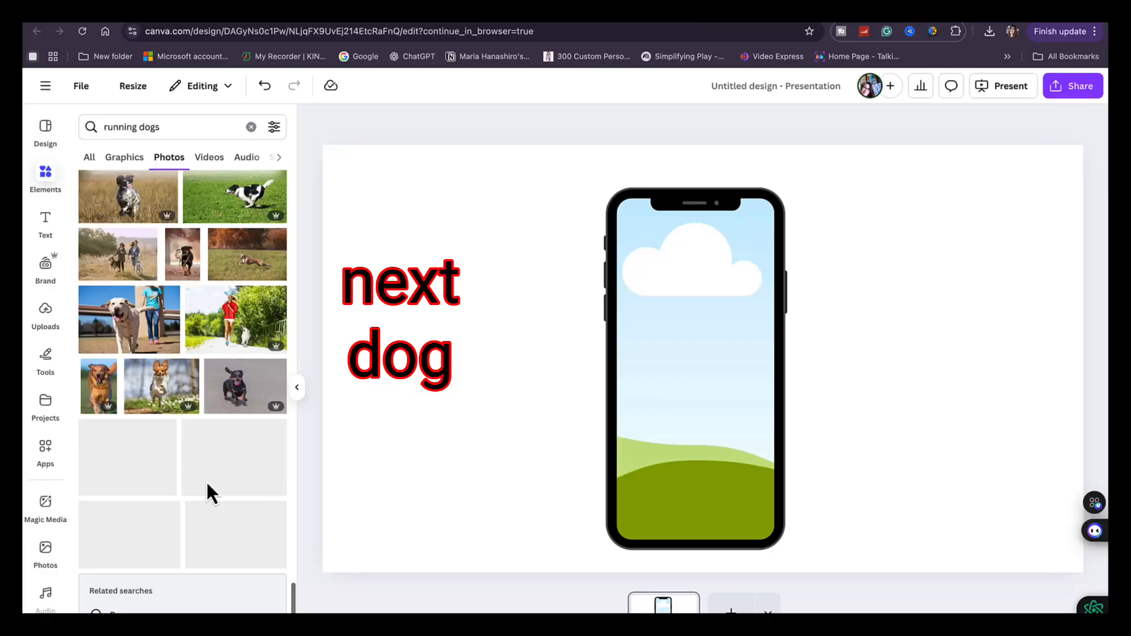
Add the portrait photo of the running golden retriever and place it inside the empty phone frame
click(100, 382)
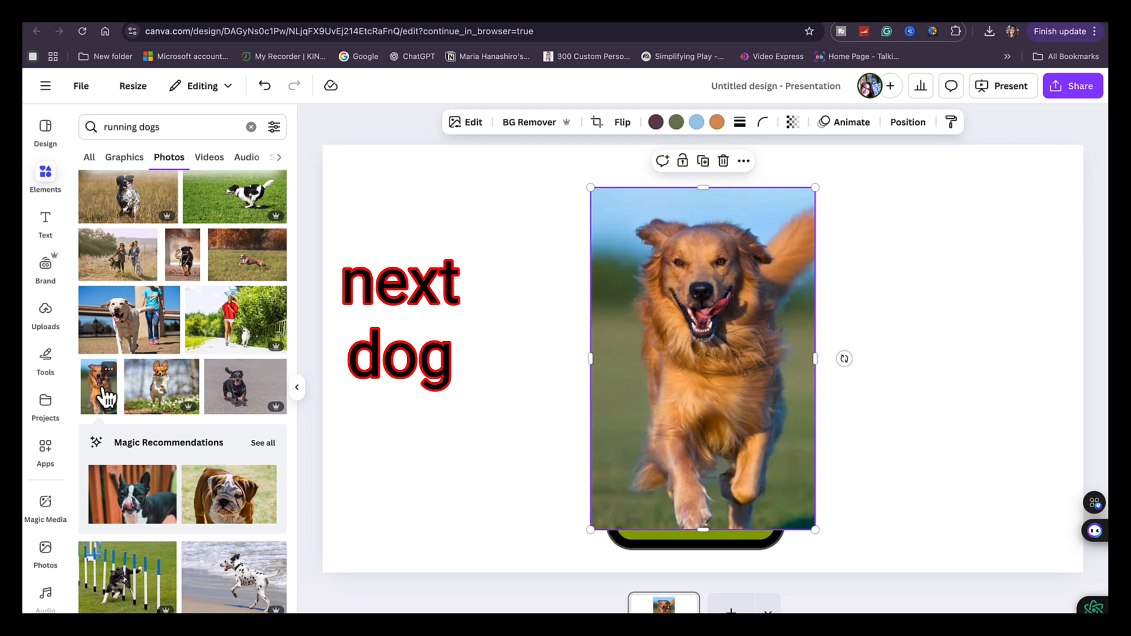
drag(731, 315, 704, 333)
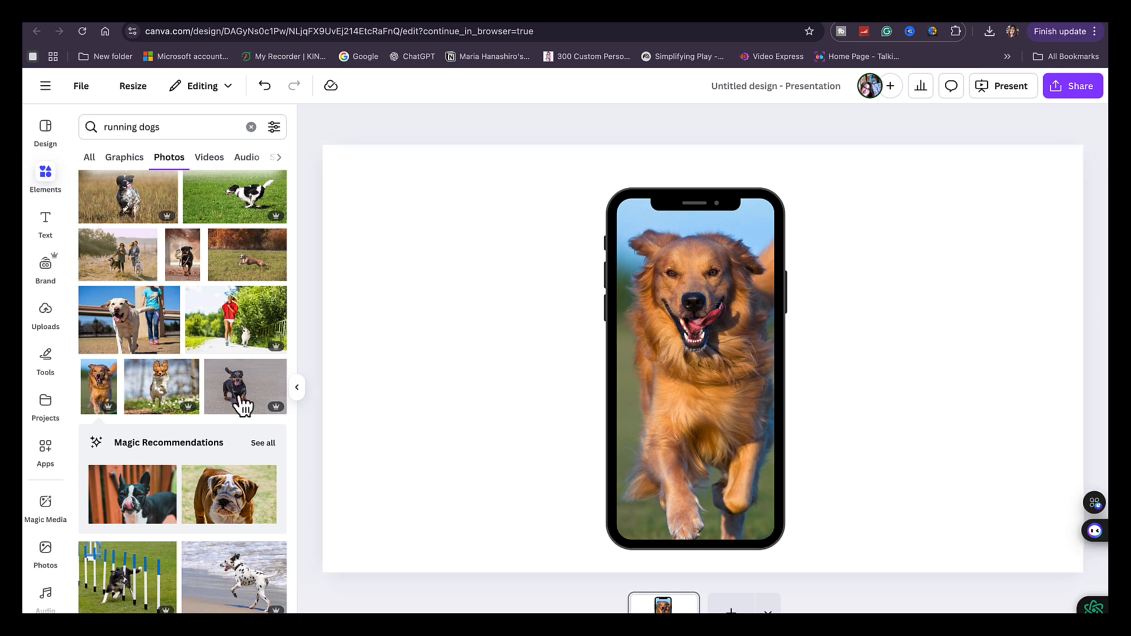
Overlay a second, background-removed copy of the golden retriever photo on the matching dog in the phone frame
click(104, 389)
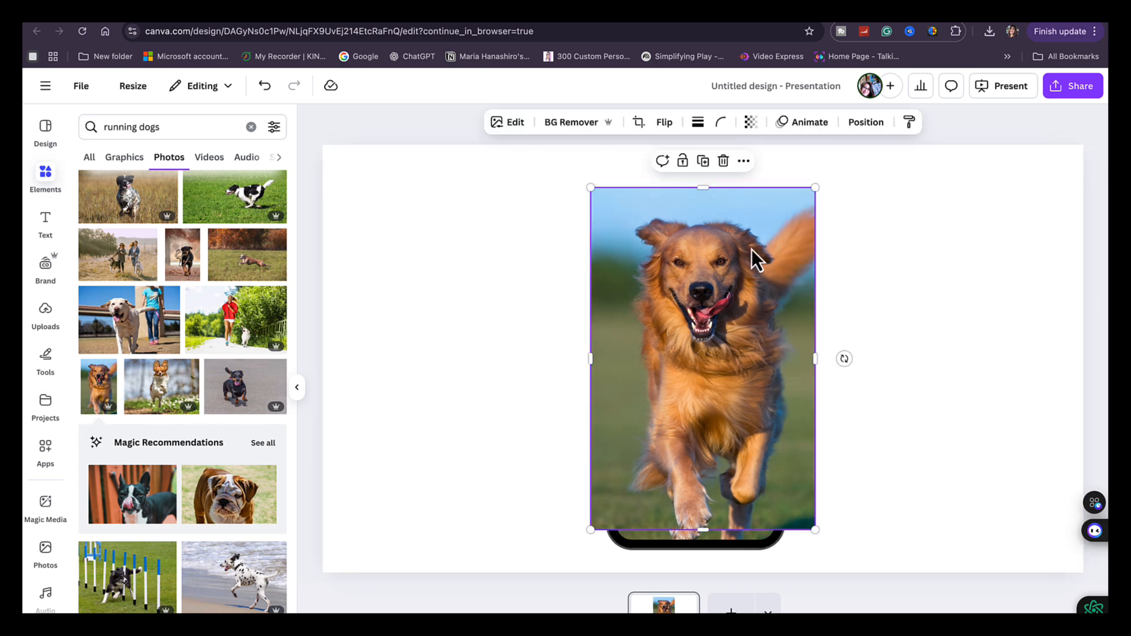
drag(752, 249, 475, 287)
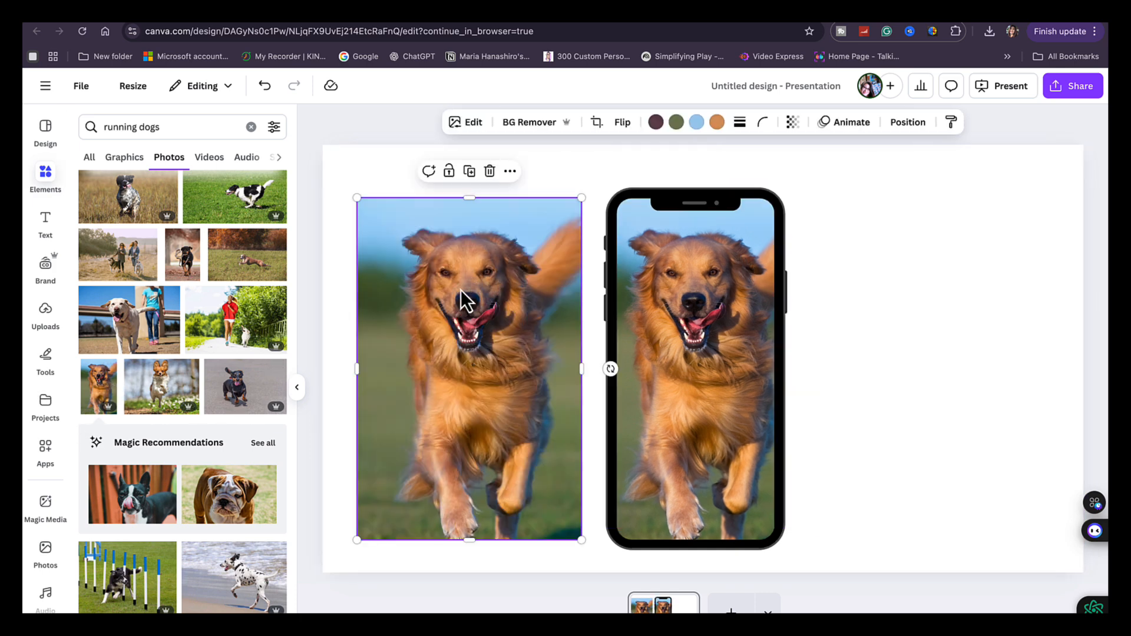
click(518, 124)
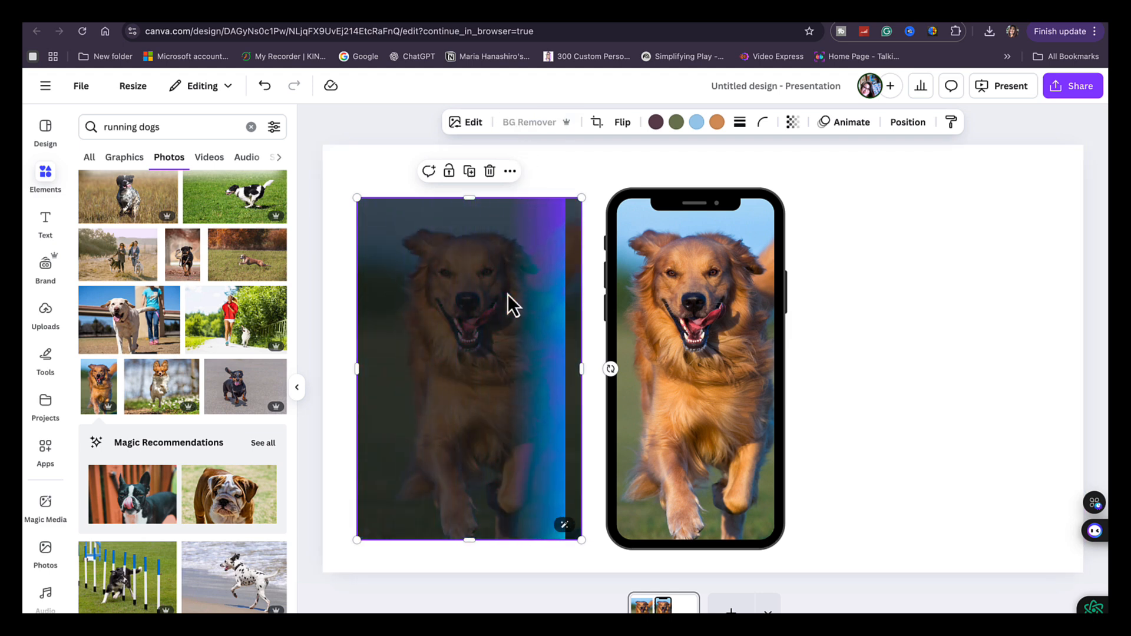
drag(497, 306, 711, 285)
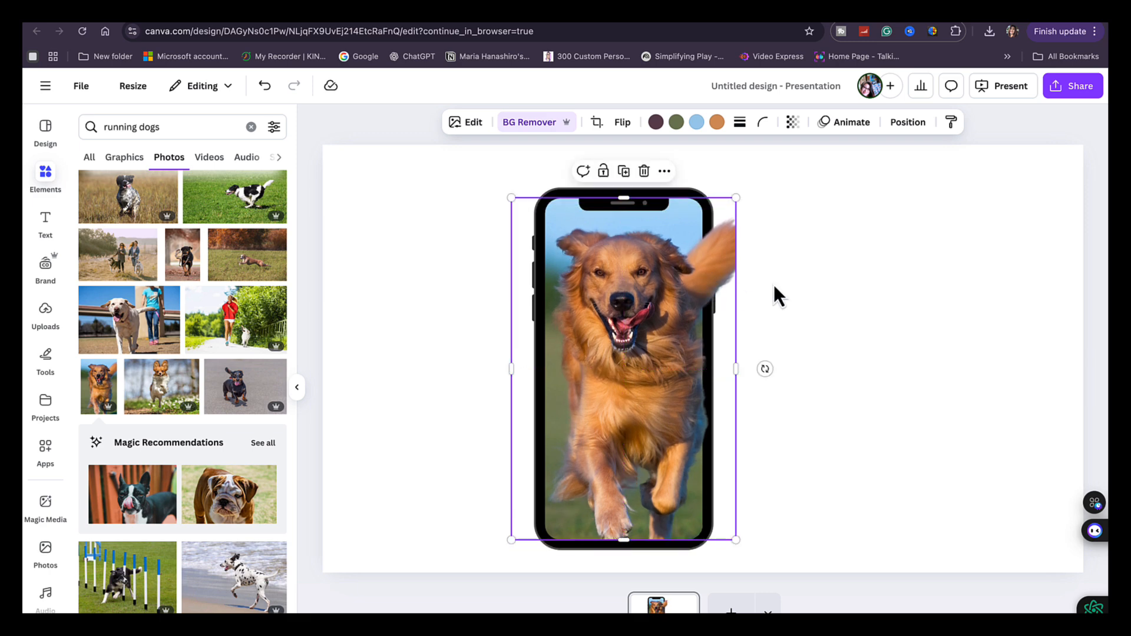
click(877, 297)
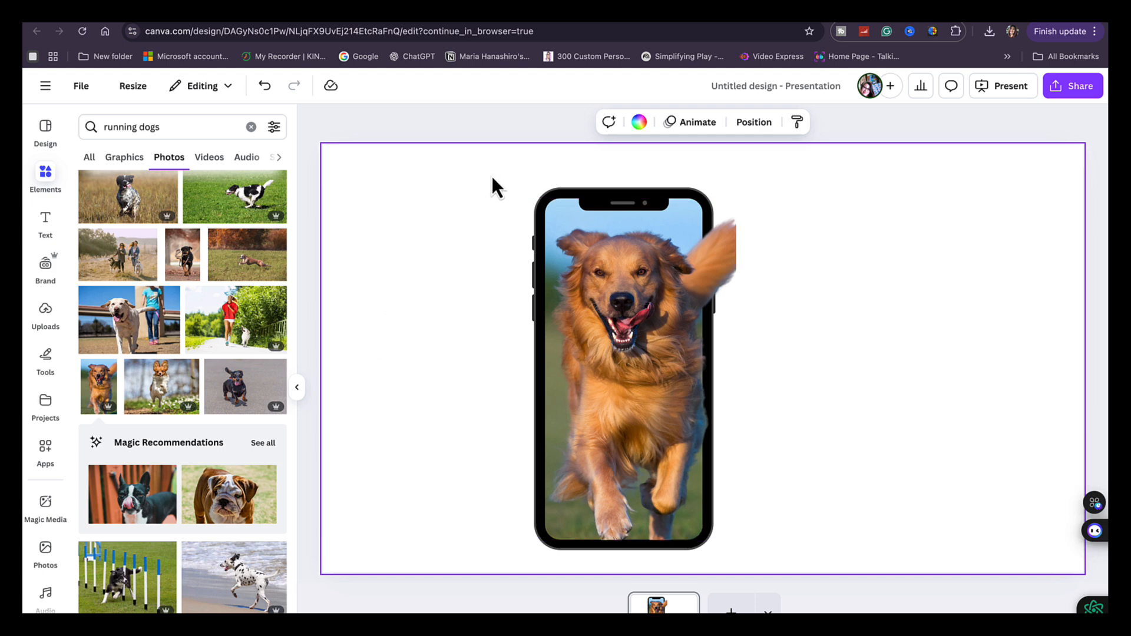
Group the phone frame with the golden retriever cutout and move the group to the left side of the page
drag(506, 188, 774, 574)
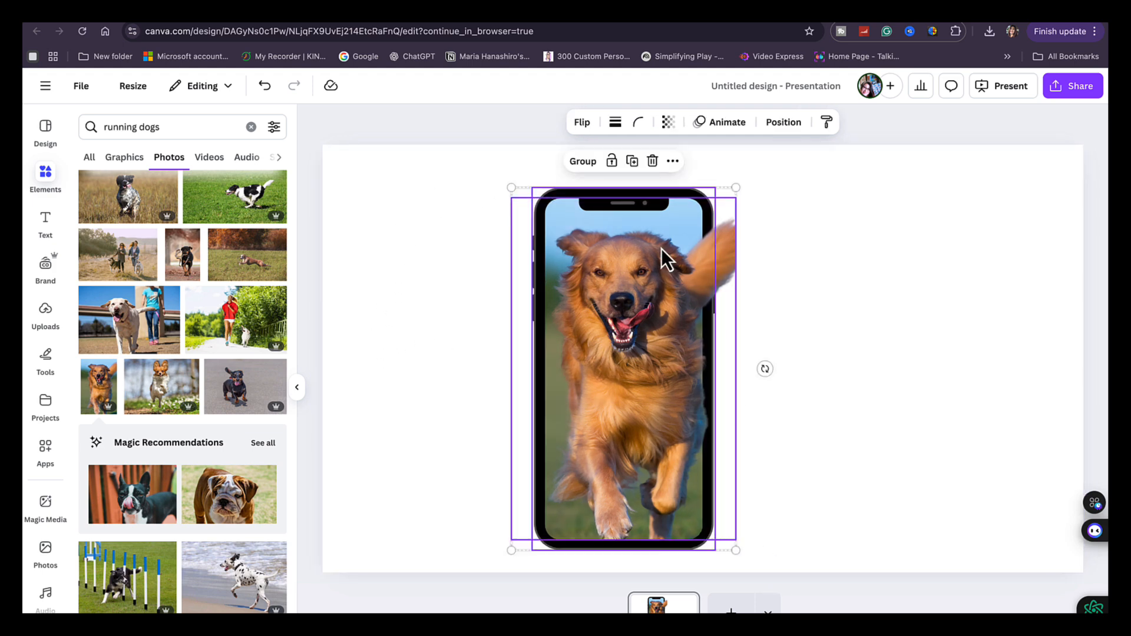
click(601, 168)
click(879, 278)
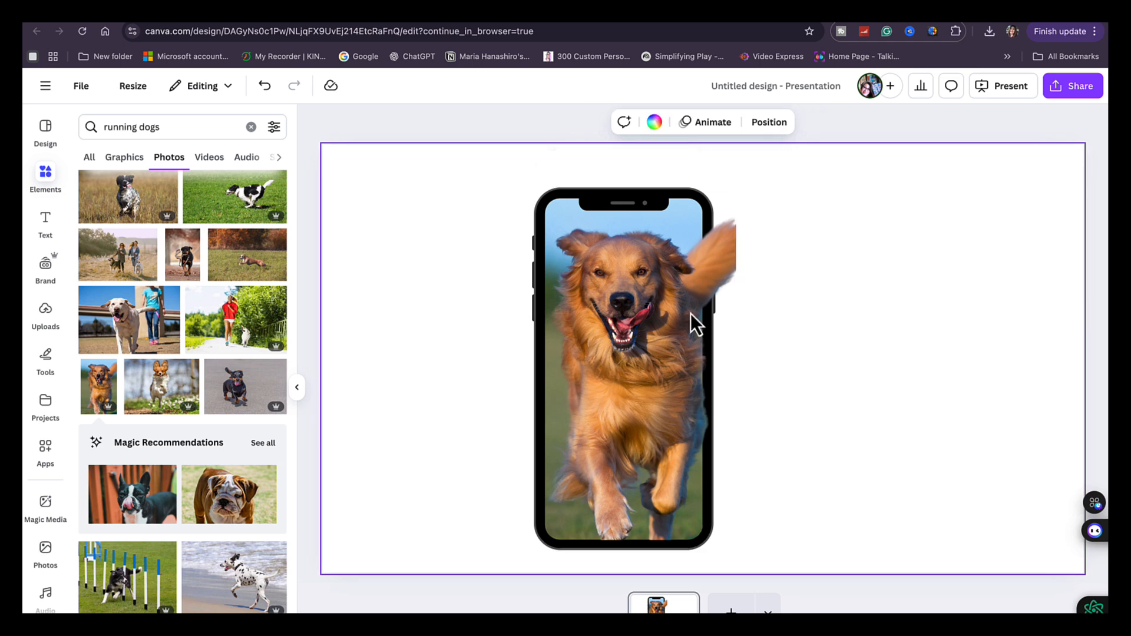
click(604, 325)
drag(605, 326, 428, 324)
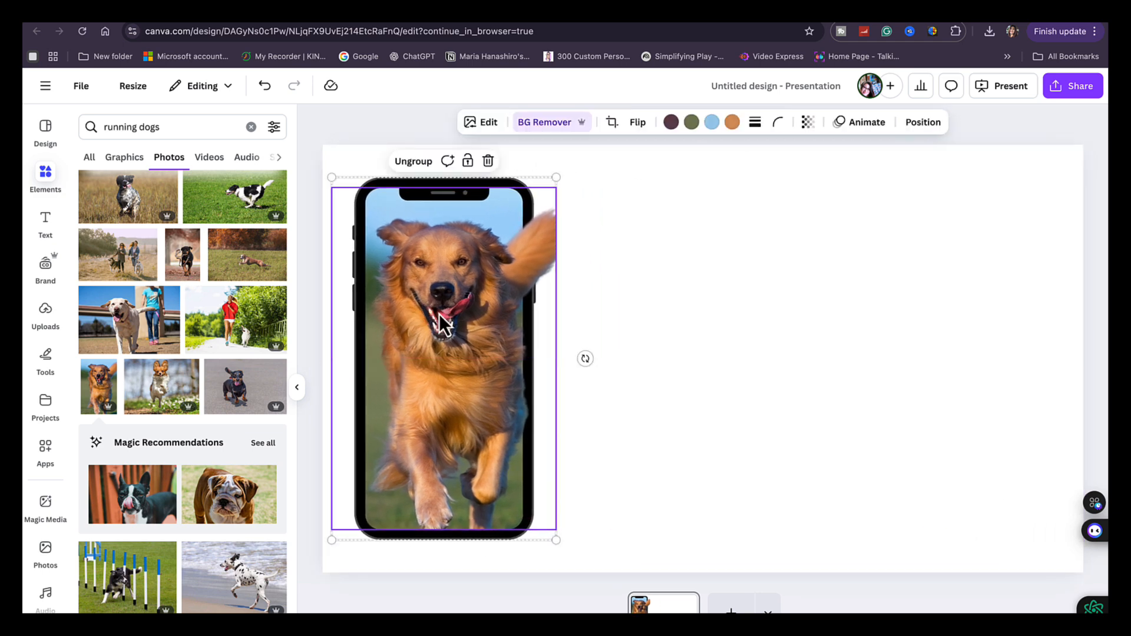
click(749, 288)
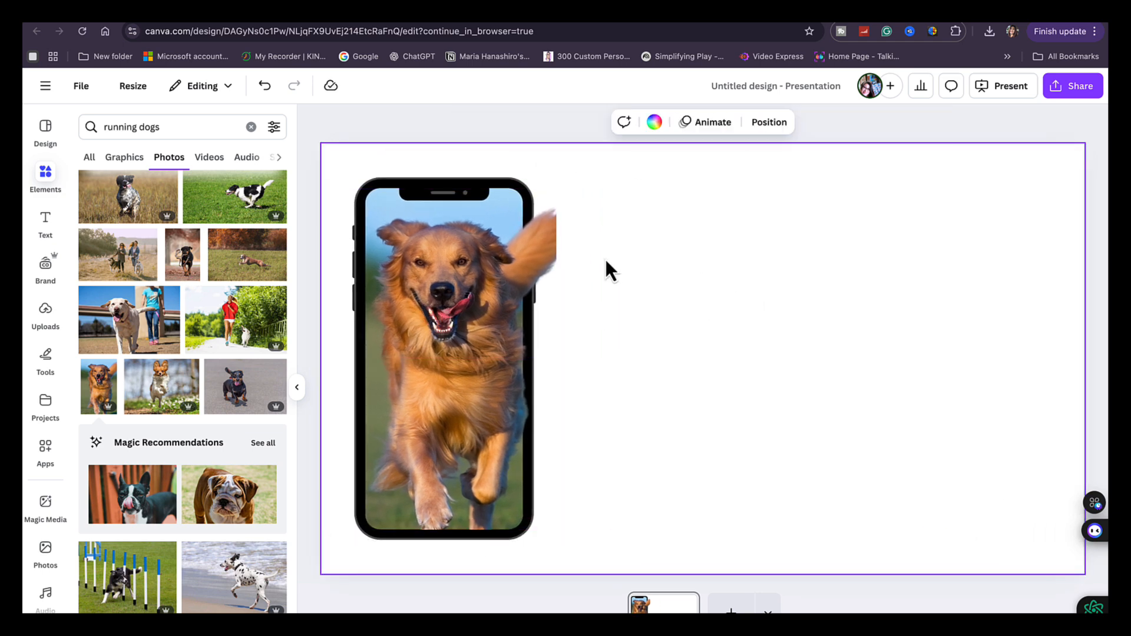
Search the photo elements for backgrounds and set the crumpled beige paper photo as the page background
click(47, 177)
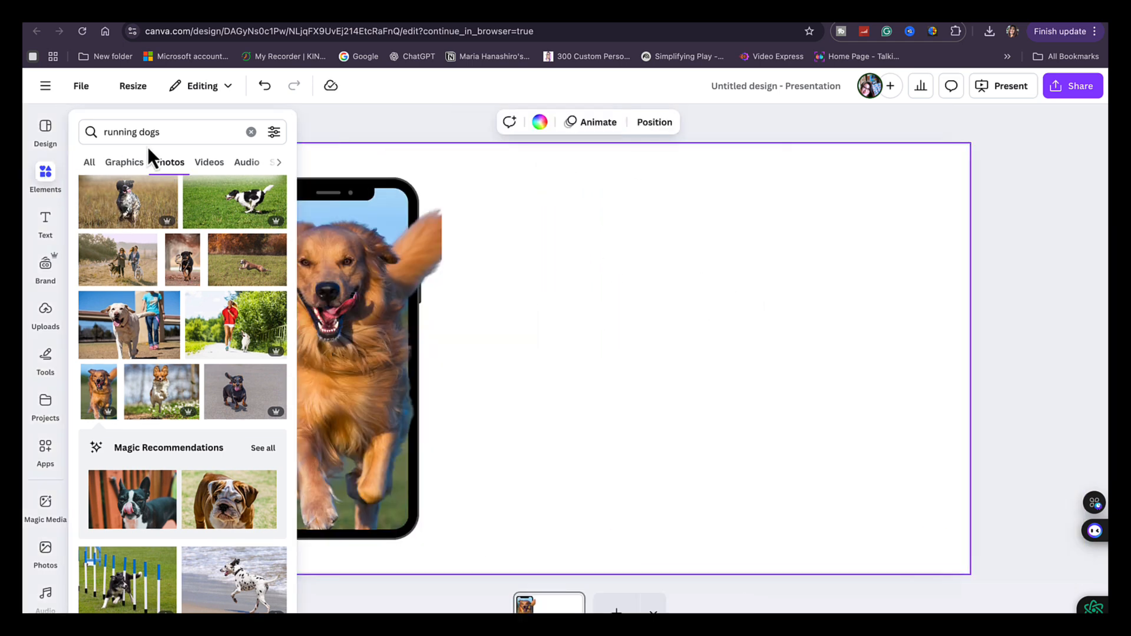
click(251, 132)
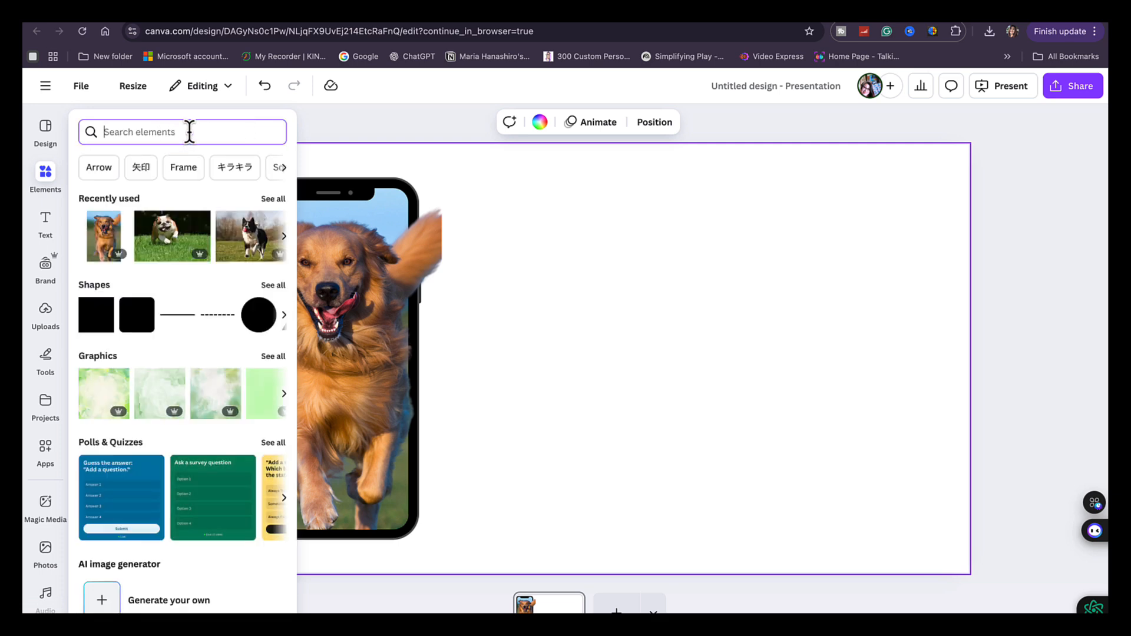
text(fra)
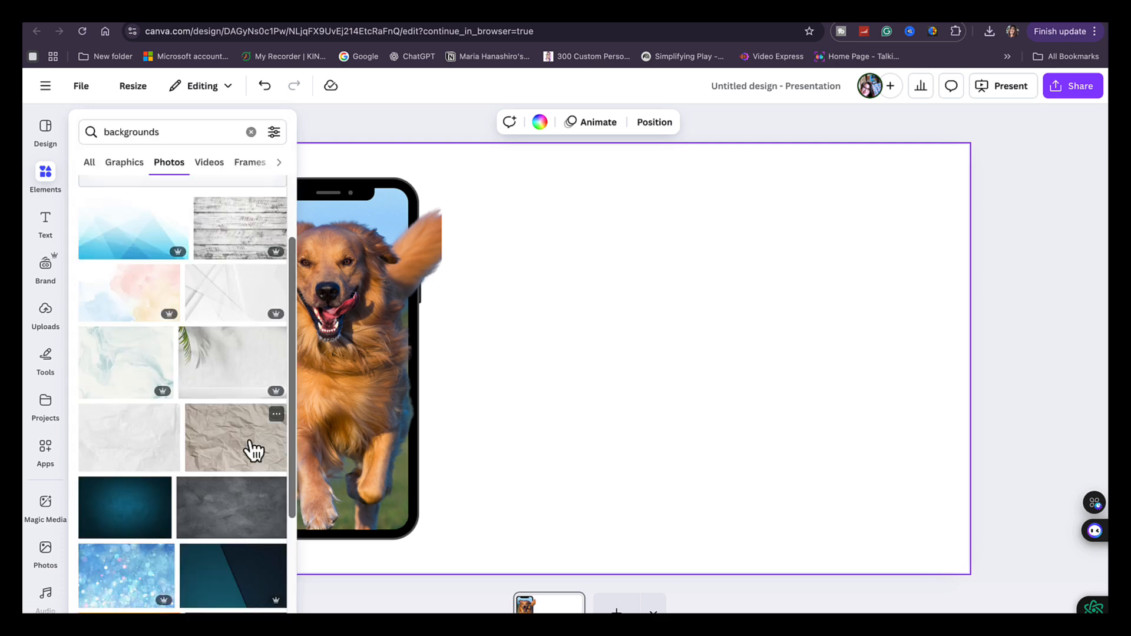
click(239, 452)
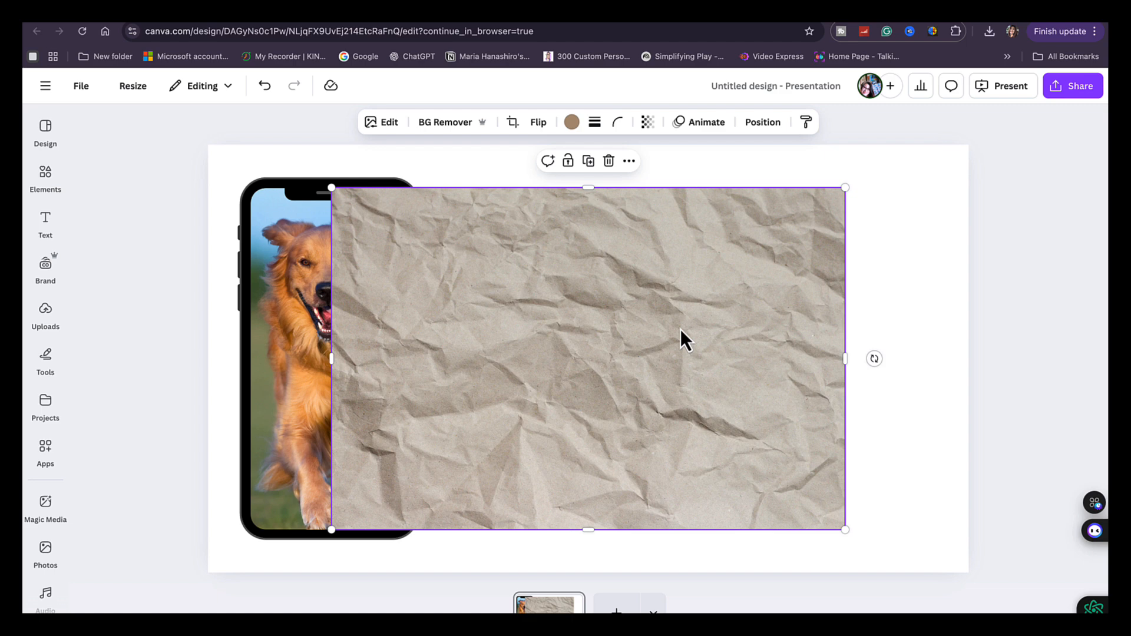
right_click(681, 330)
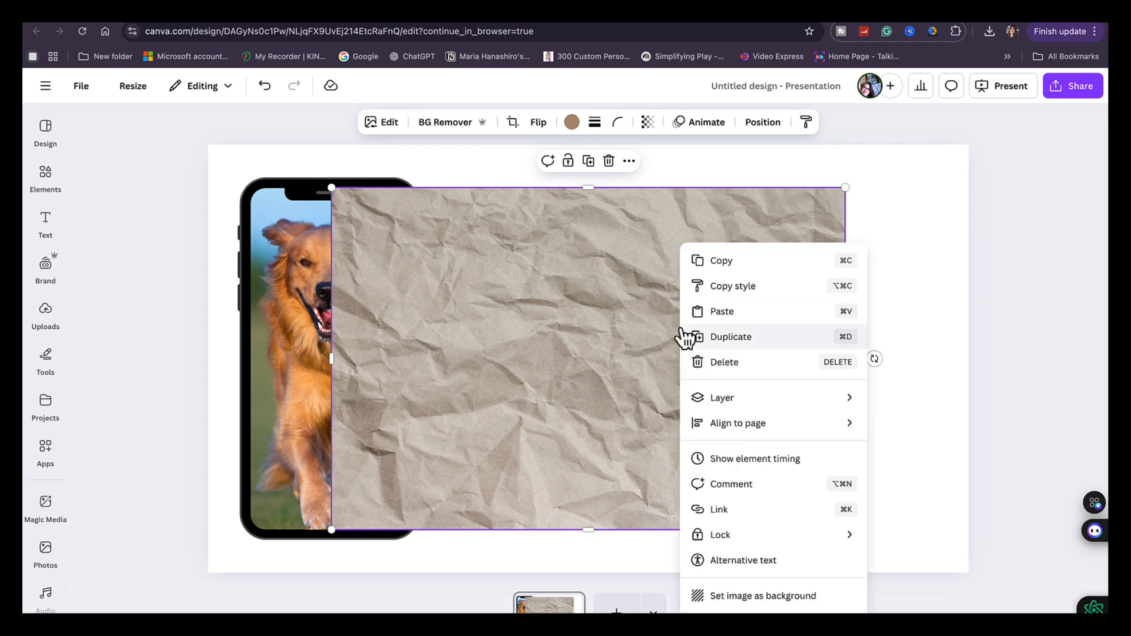
click(762, 596)
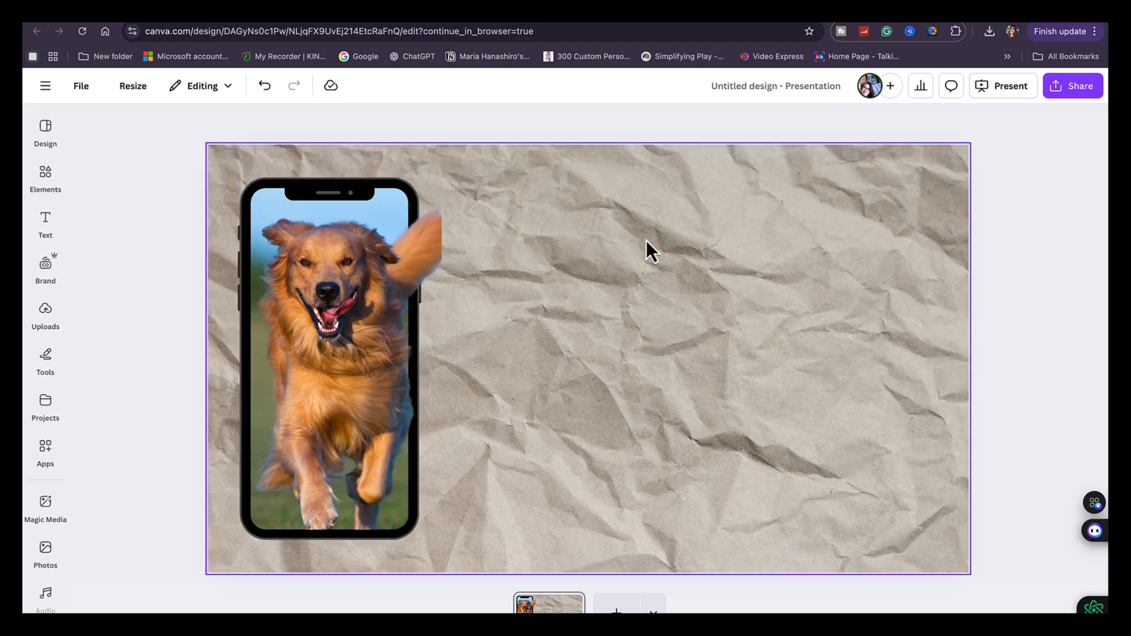
Search the elements for frames, add the desktop monitor frame, and enlarge it to fill the empty area beside the phone
click(44, 180)
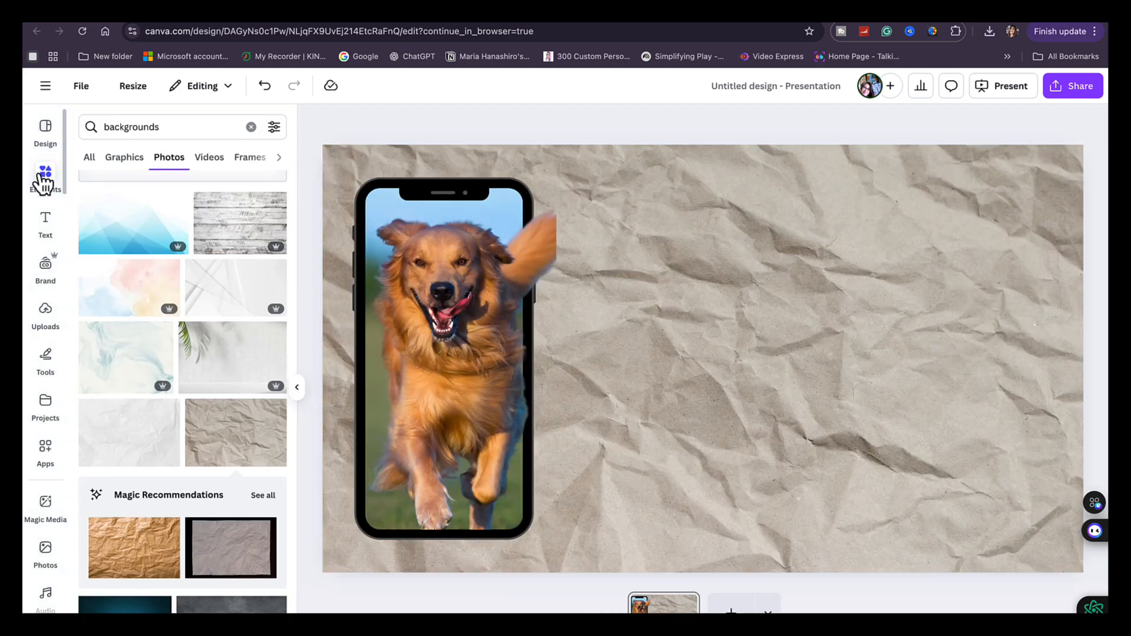
click(251, 128)
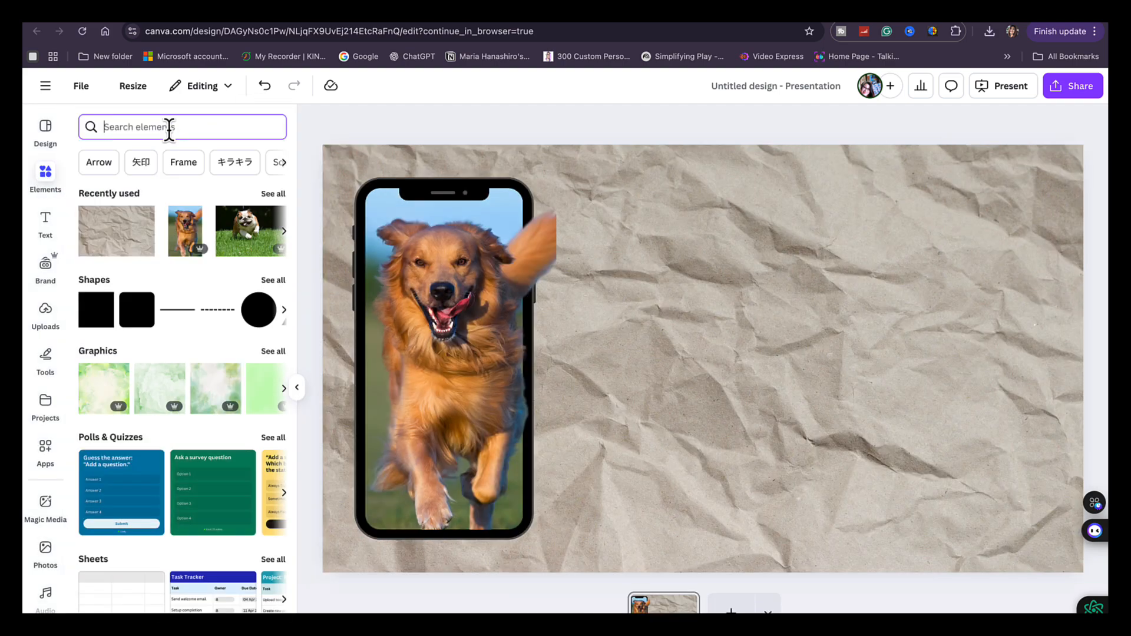
text(frames)
key(Return)
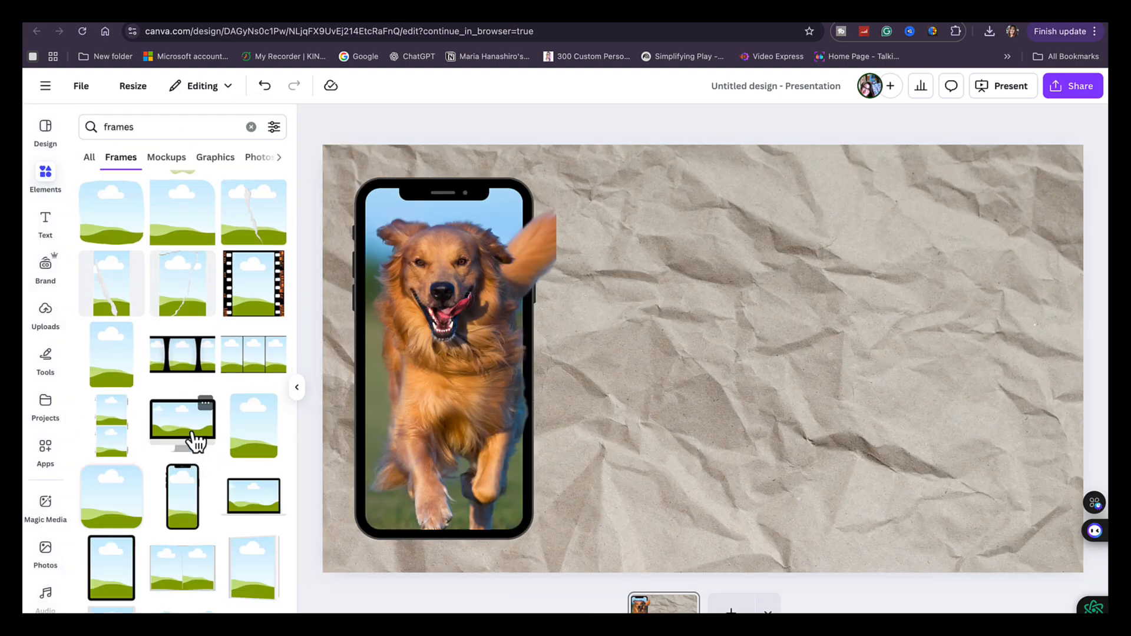
click(189, 441)
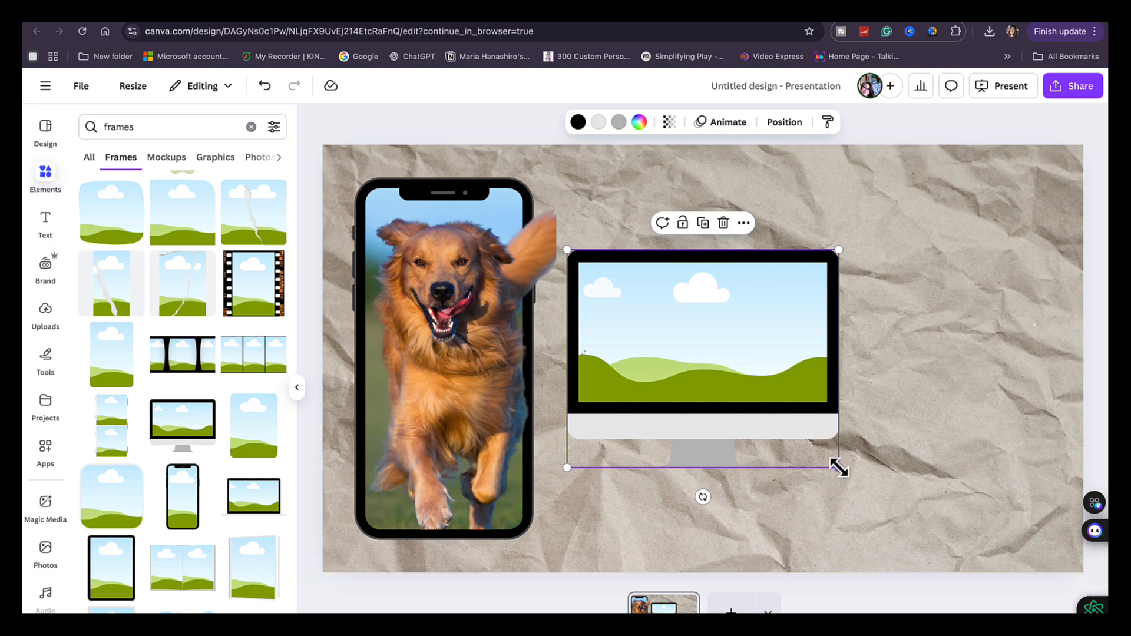
drag(838, 466, 1035, 551)
drag(856, 417, 882, 384)
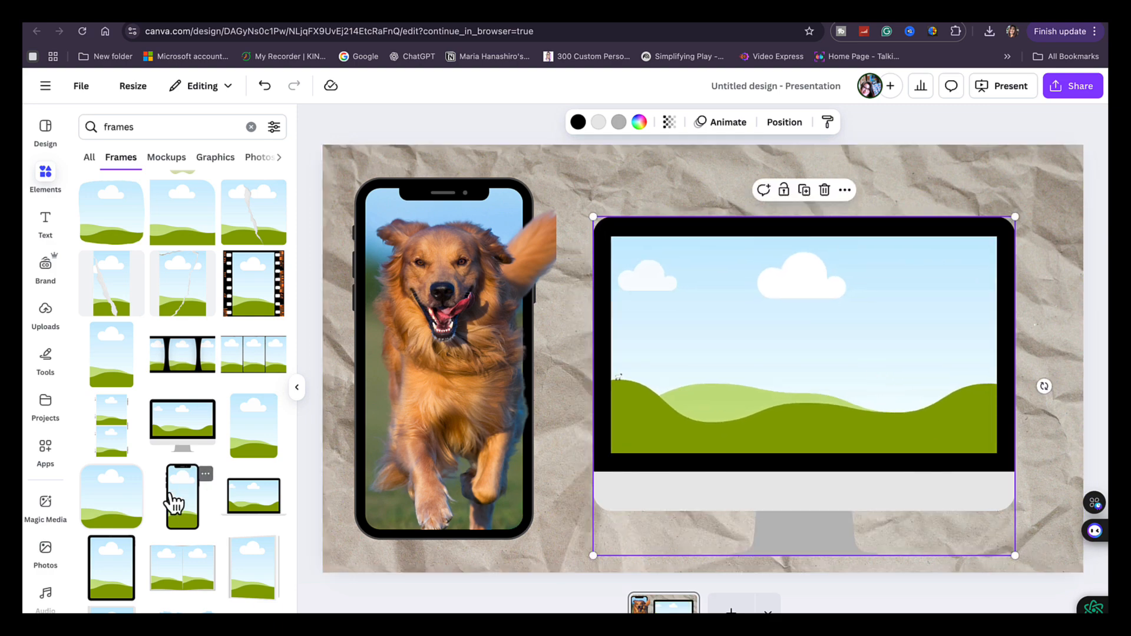
Search the photo elements for shark and place the grinning shark illustration with the underwater background inside the monitor frame
click(46, 173)
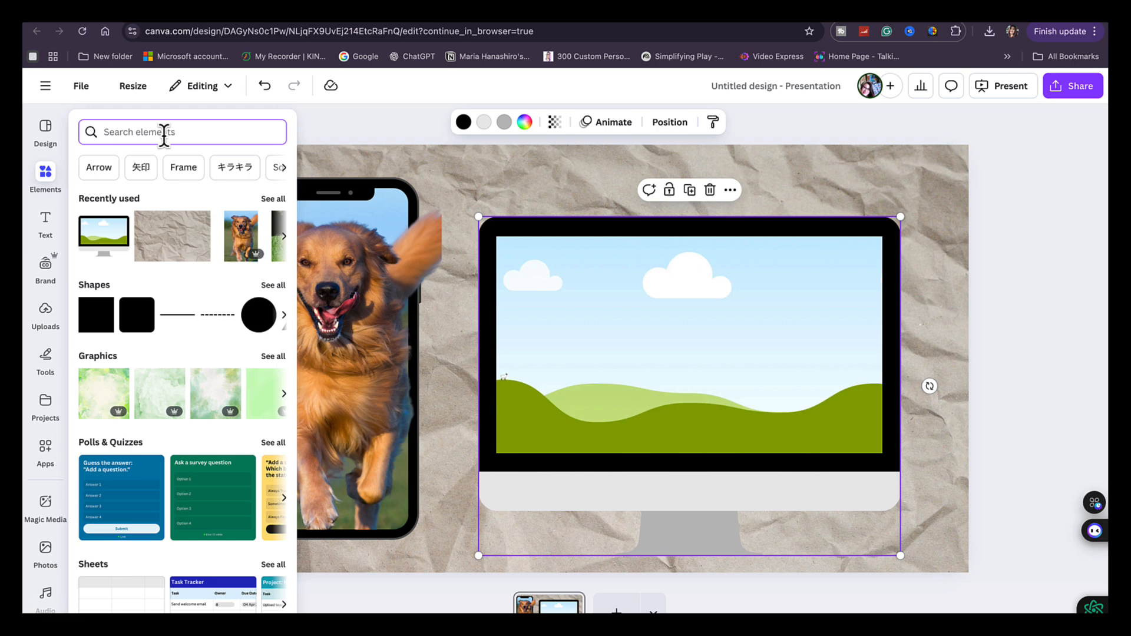
text(shark)
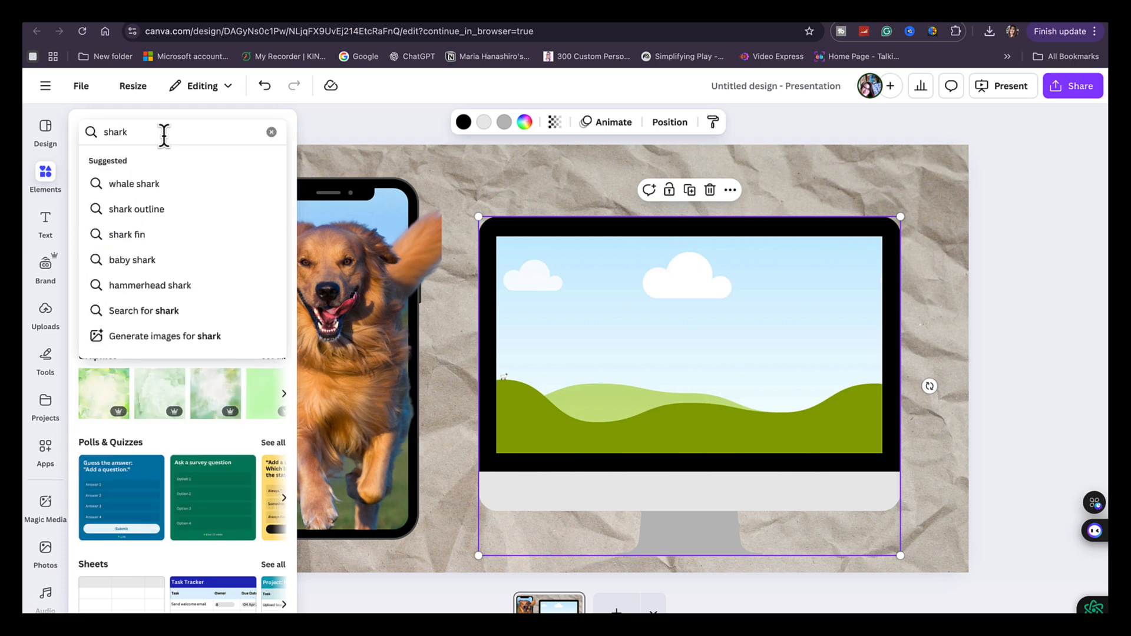
click(157, 184)
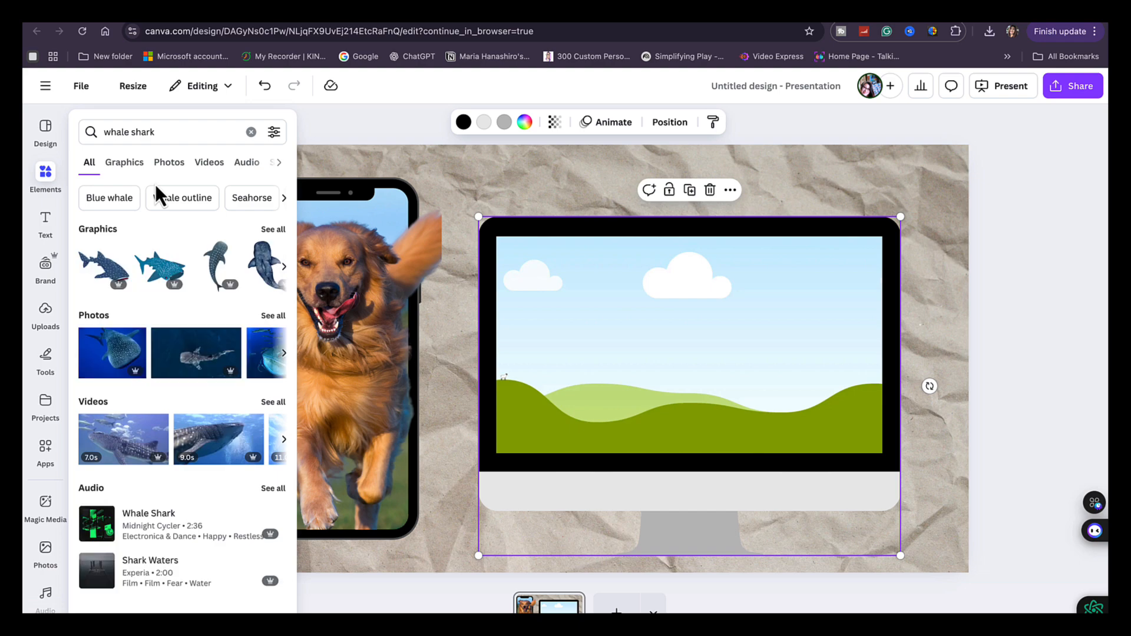
click(171, 171)
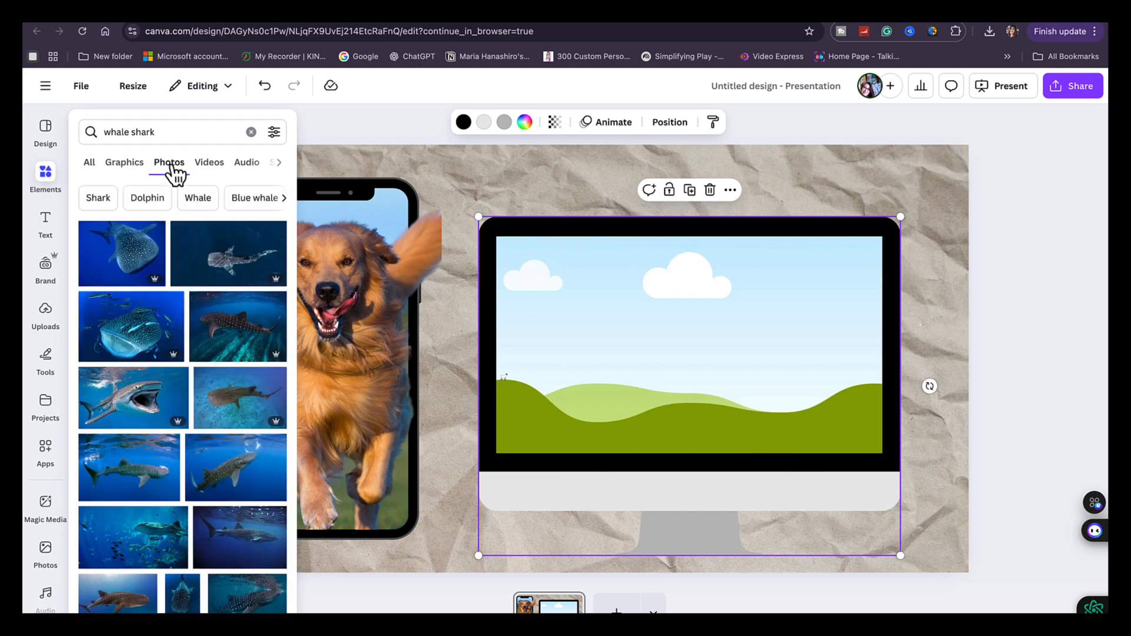
click(98, 198)
drag(141, 519, 599, 402)
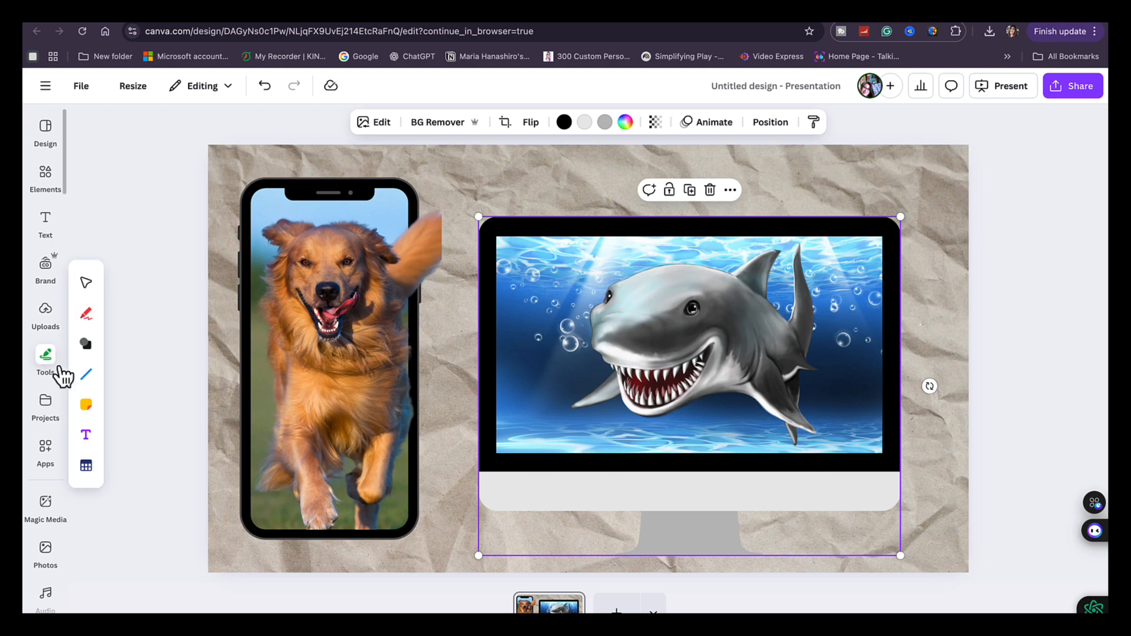
Add a second copy of the grinning shark photo, remove its background, and place the cutout over the monitor frame
click(48, 221)
click(47, 171)
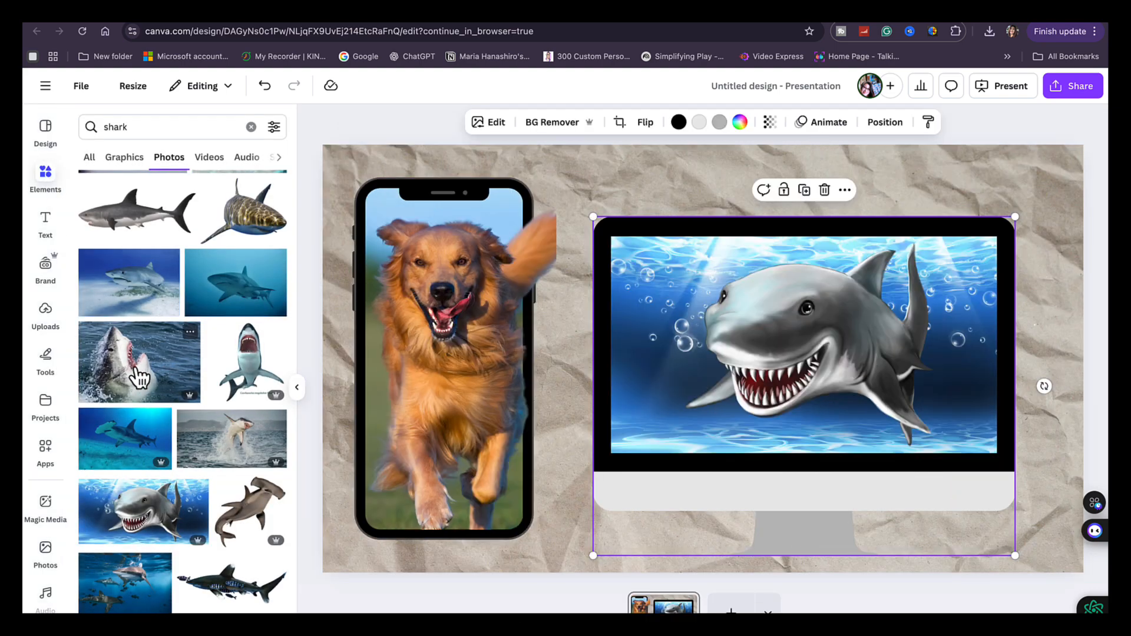
click(127, 533)
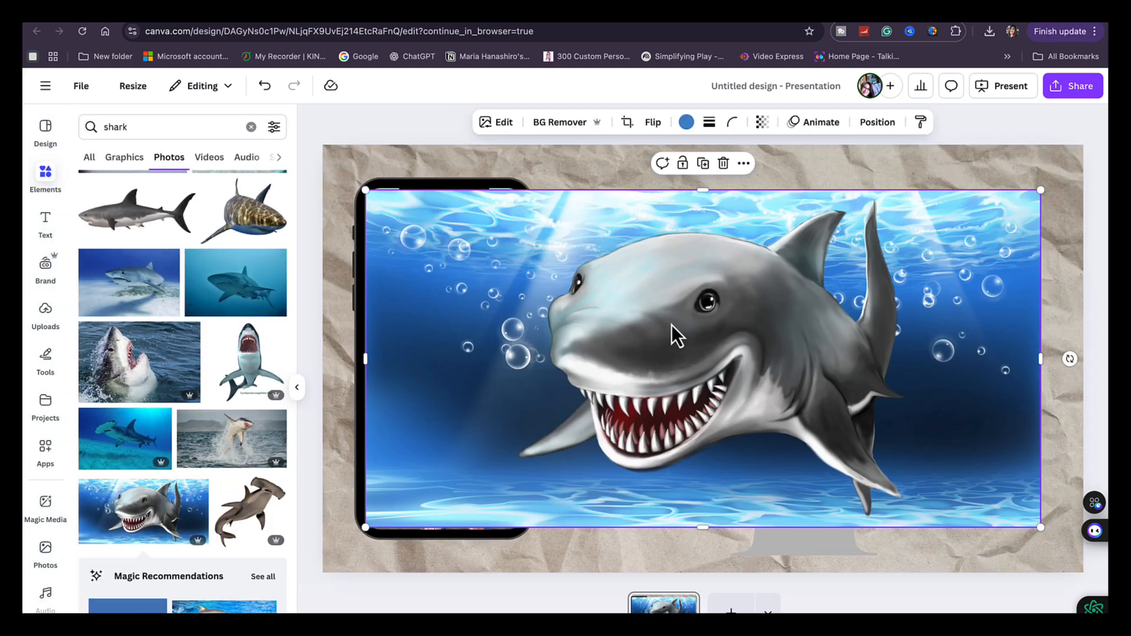
click(559, 123)
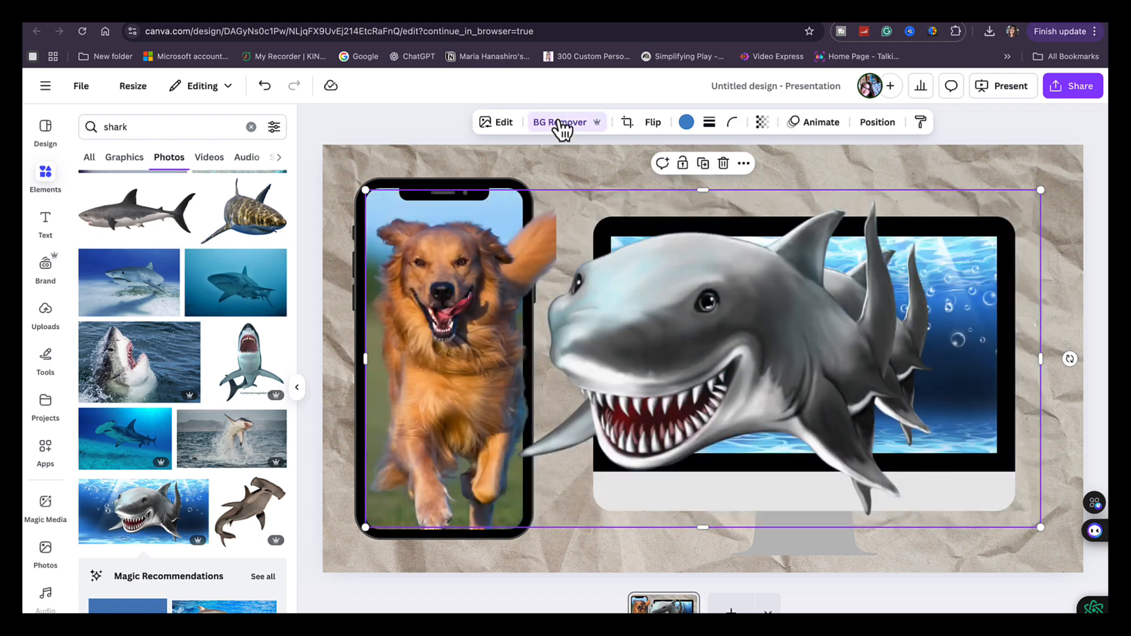
drag(615, 288, 660, 320)
click(1091, 131)
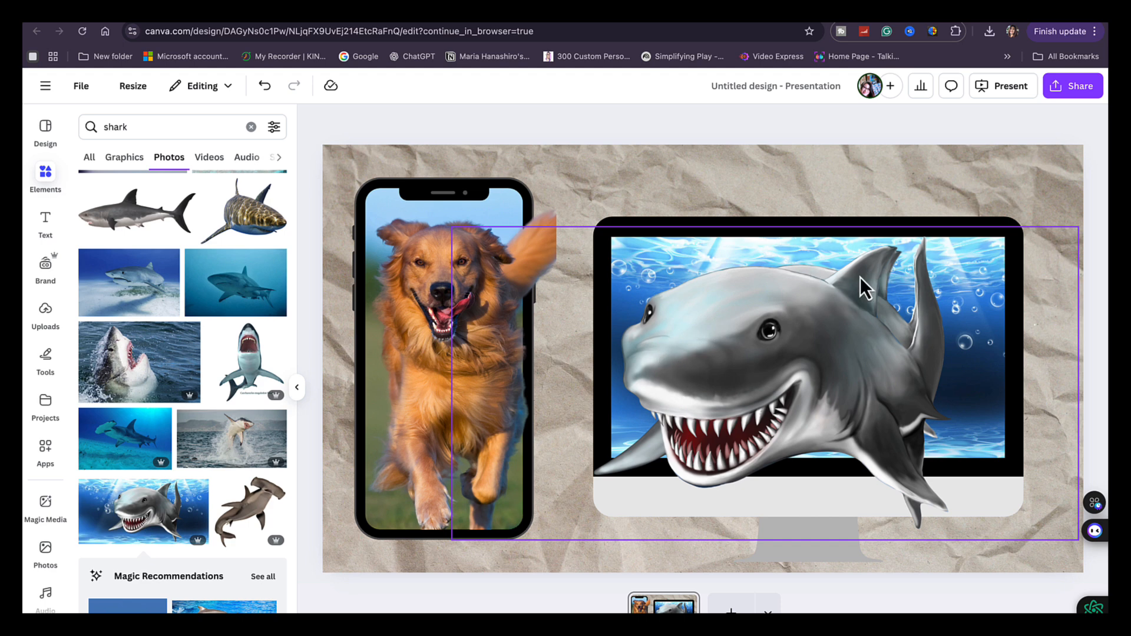
Try to reposition the shark cutout over the monitor, and undo its drop into the frame
click(836, 372)
drag(833, 369, 833, 371)
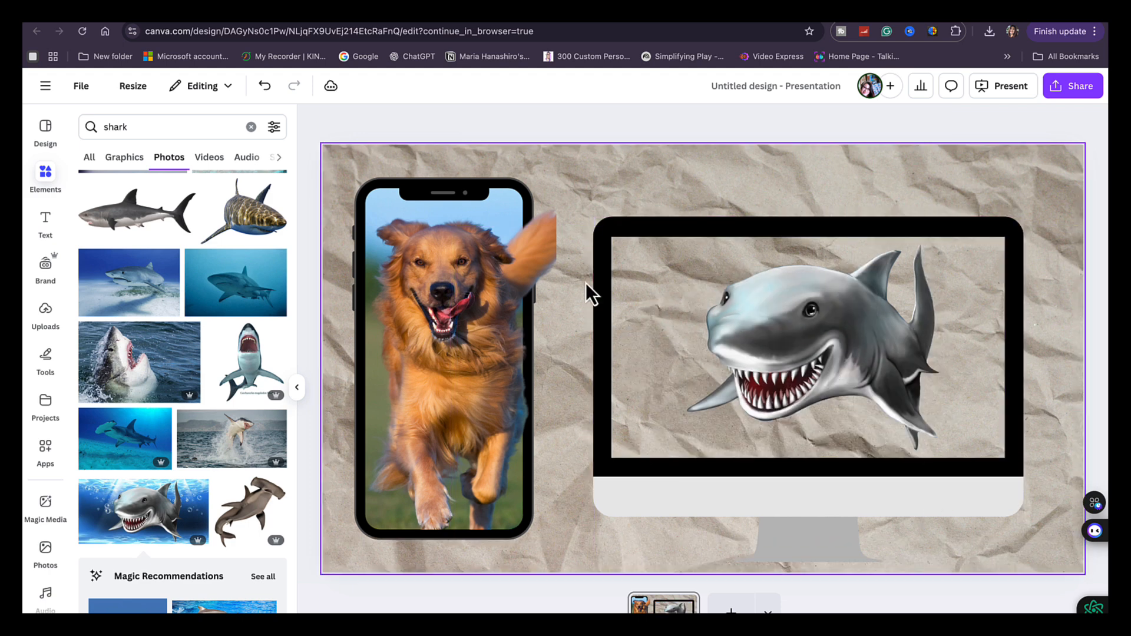
click(265, 88)
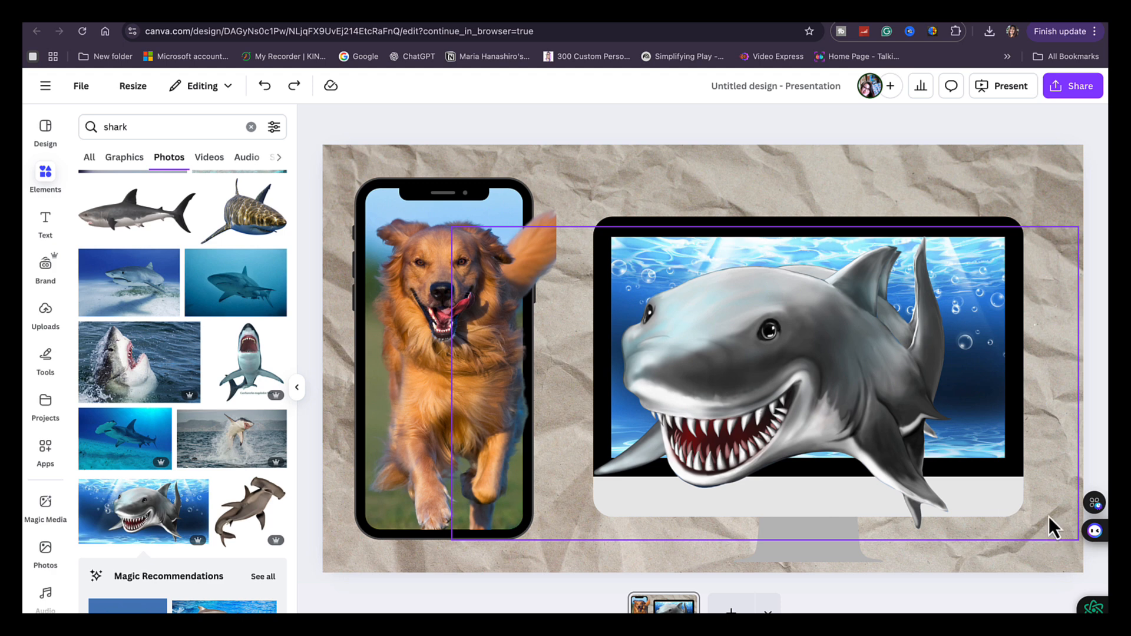
Reduce the size of the shark cutout and move it over the matching shark in the monitor frame
mouse_move(1055, 528)
mouse_down()
mouse_move(1045, 515)
mouse_move(1068, 538)
mouse_up()
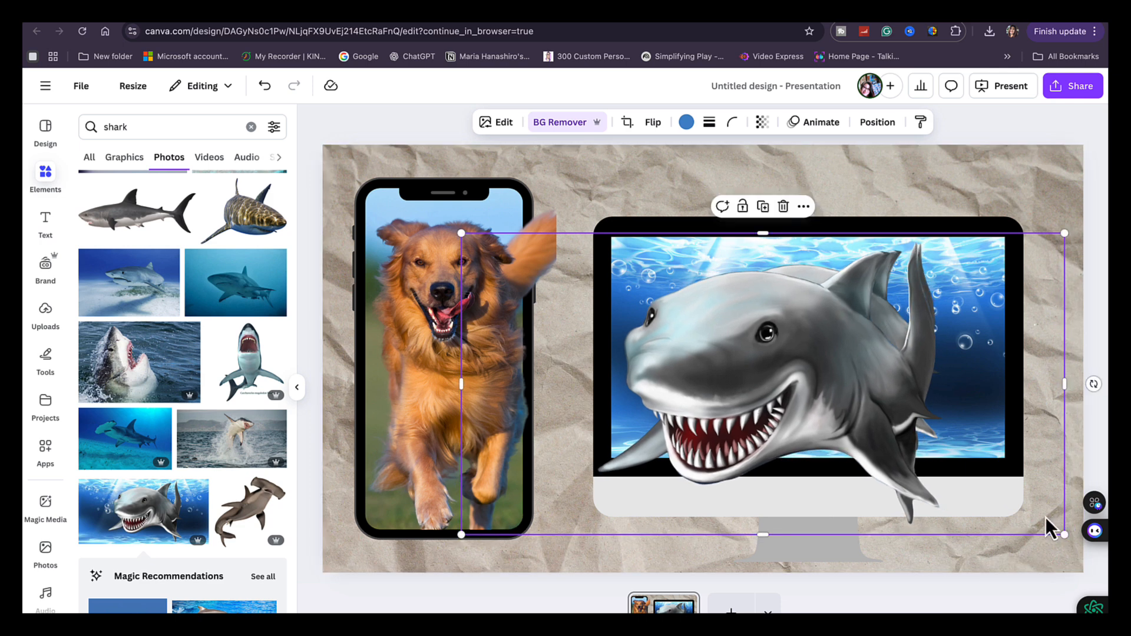
drag(1046, 518, 1065, 530)
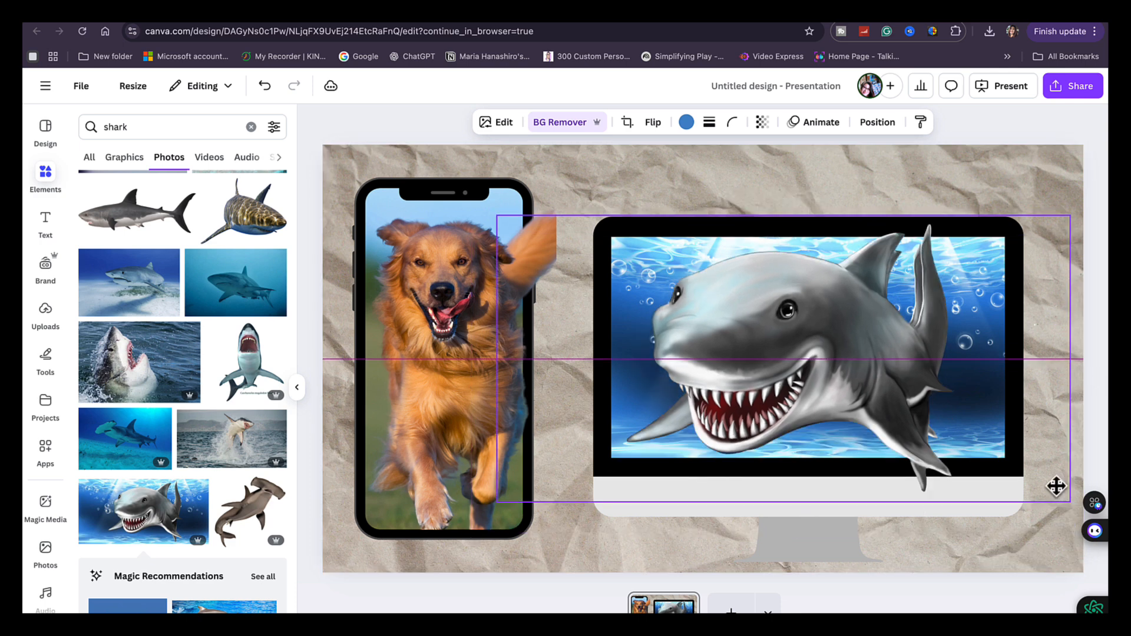
drag(1056, 487, 1056, 487)
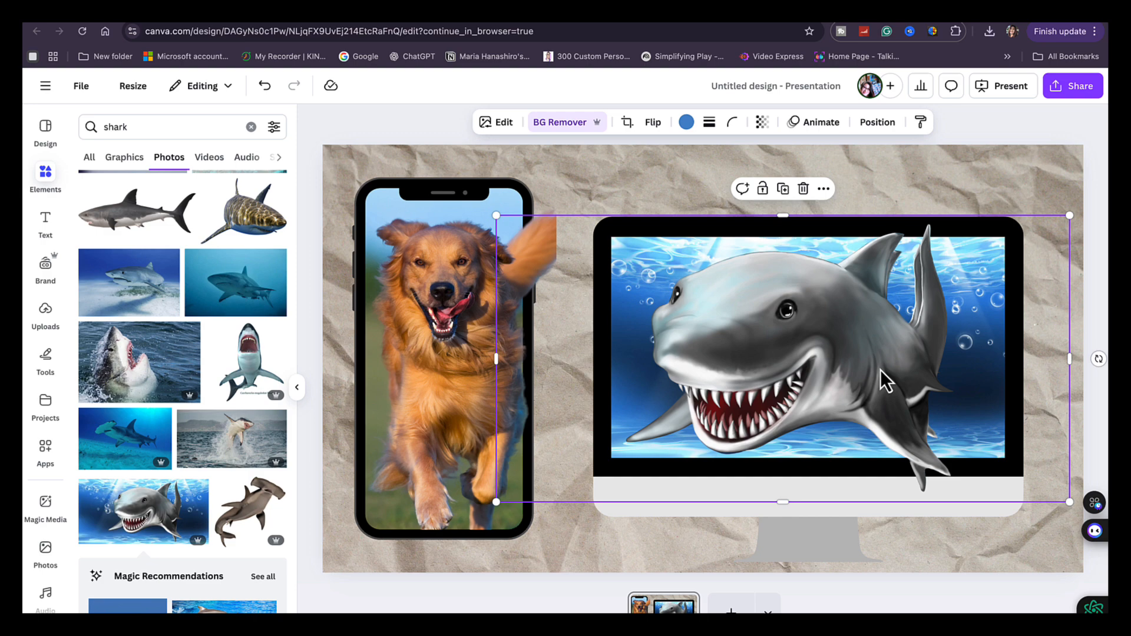
Undo dropping the shark cutout into the monitor frame, and shrink the cutout further so only its edges overlap the monitor's border
drag(881, 370, 875, 386)
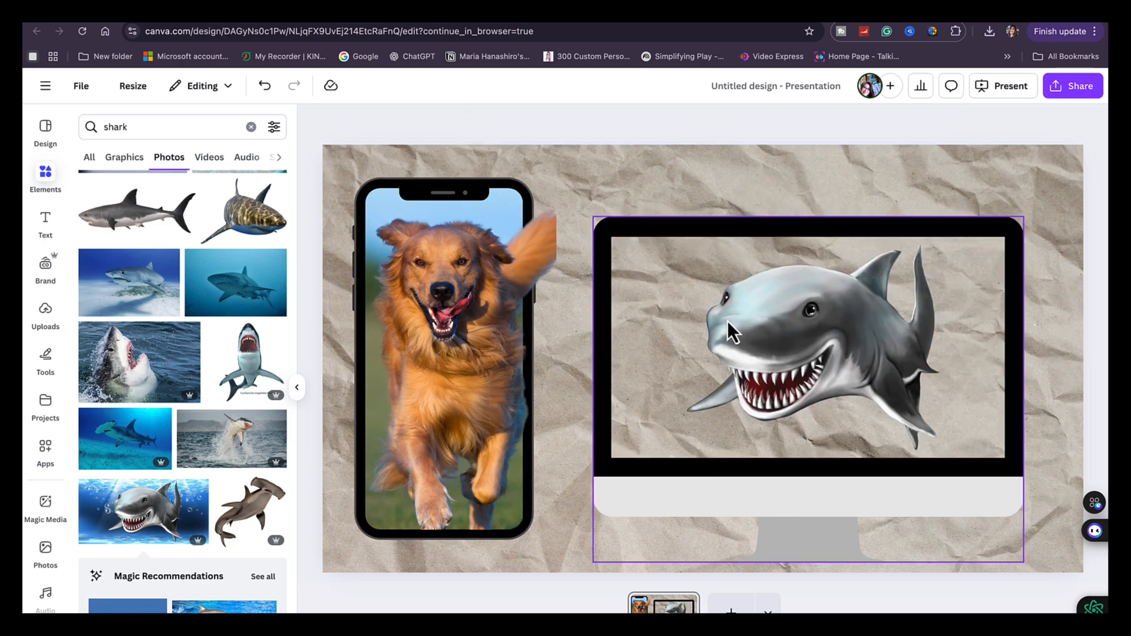
click(265, 87)
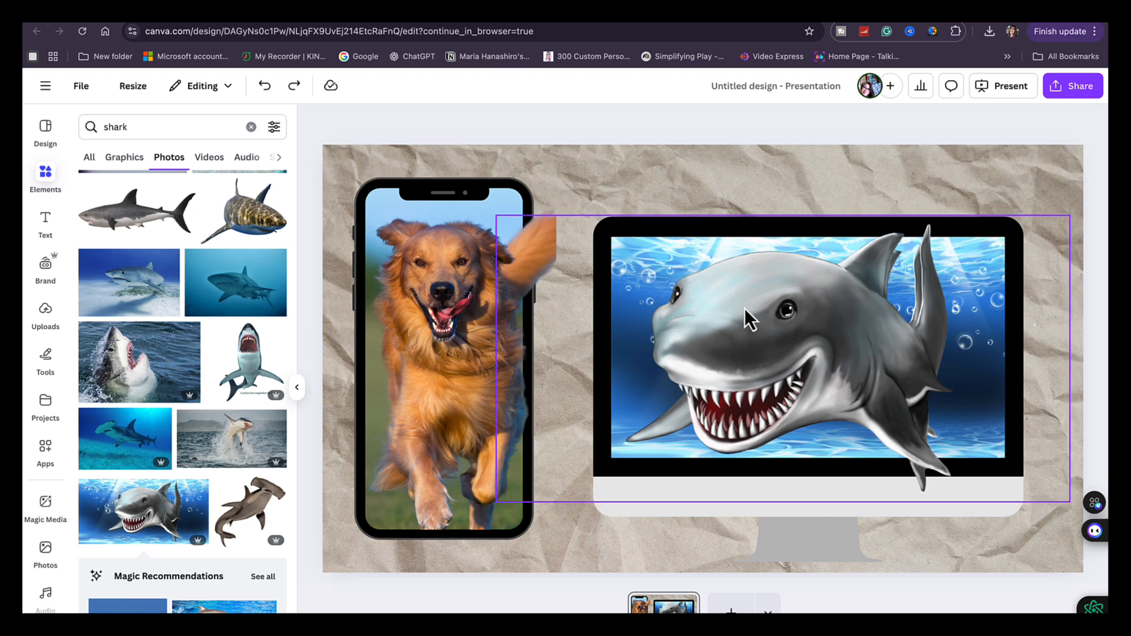
click(1052, 490)
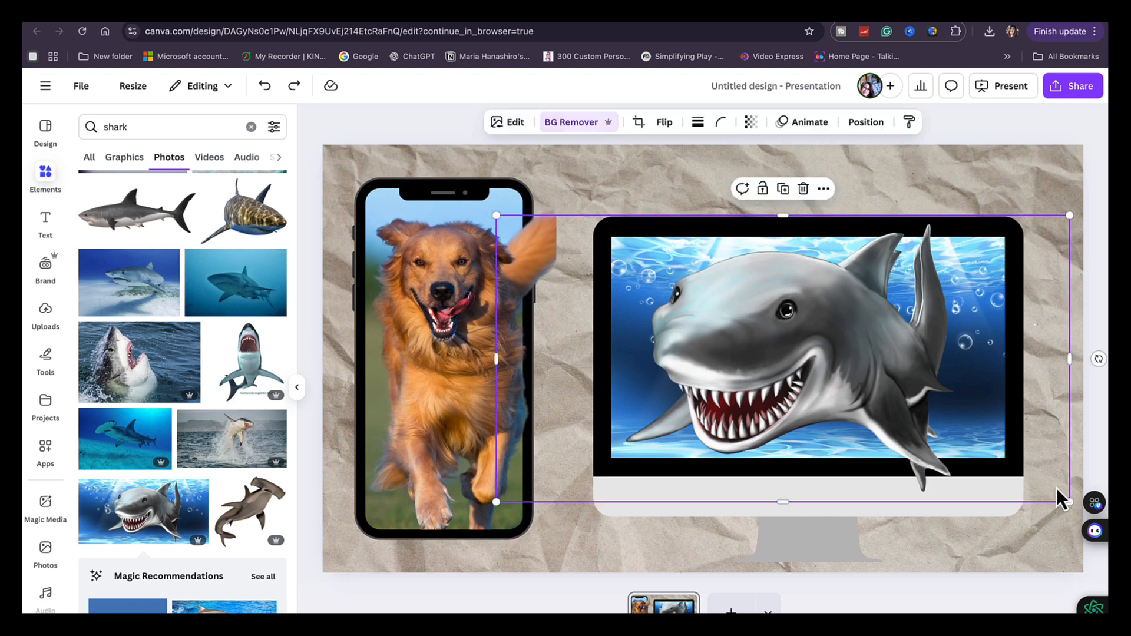
mouse_move(1053, 491)
mouse_down()
mouse_move(1055, 500)
mouse_move(1058, 472)
mouse_move(1077, 477)
mouse_move(1041, 470)
mouse_move(1053, 487)
mouse_move(1043, 486)
mouse_up()
click(1027, 545)
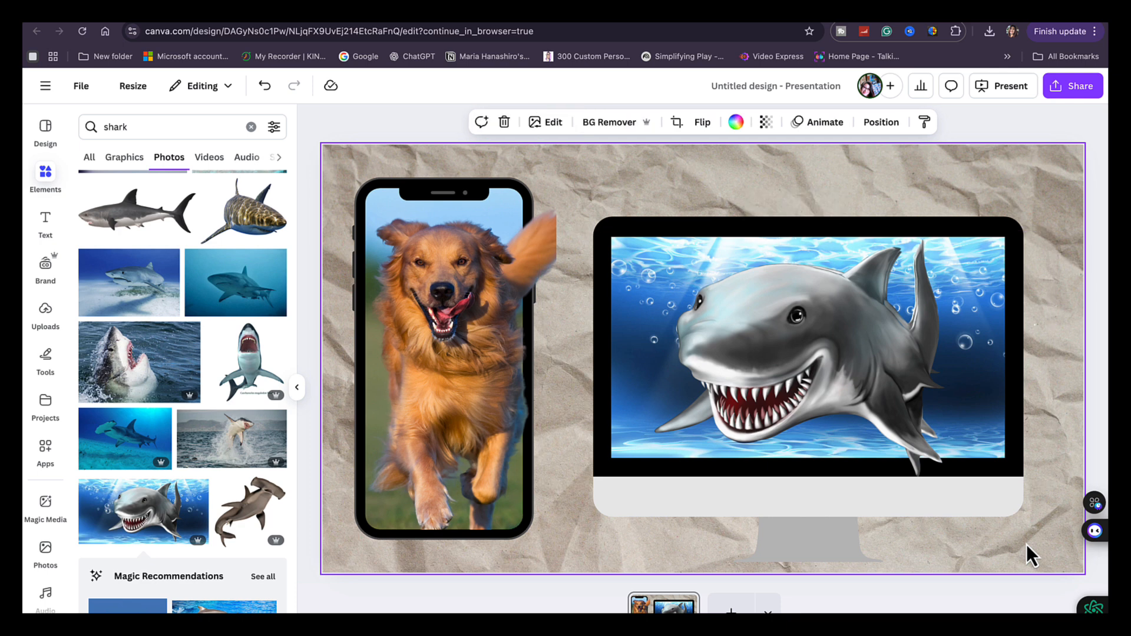